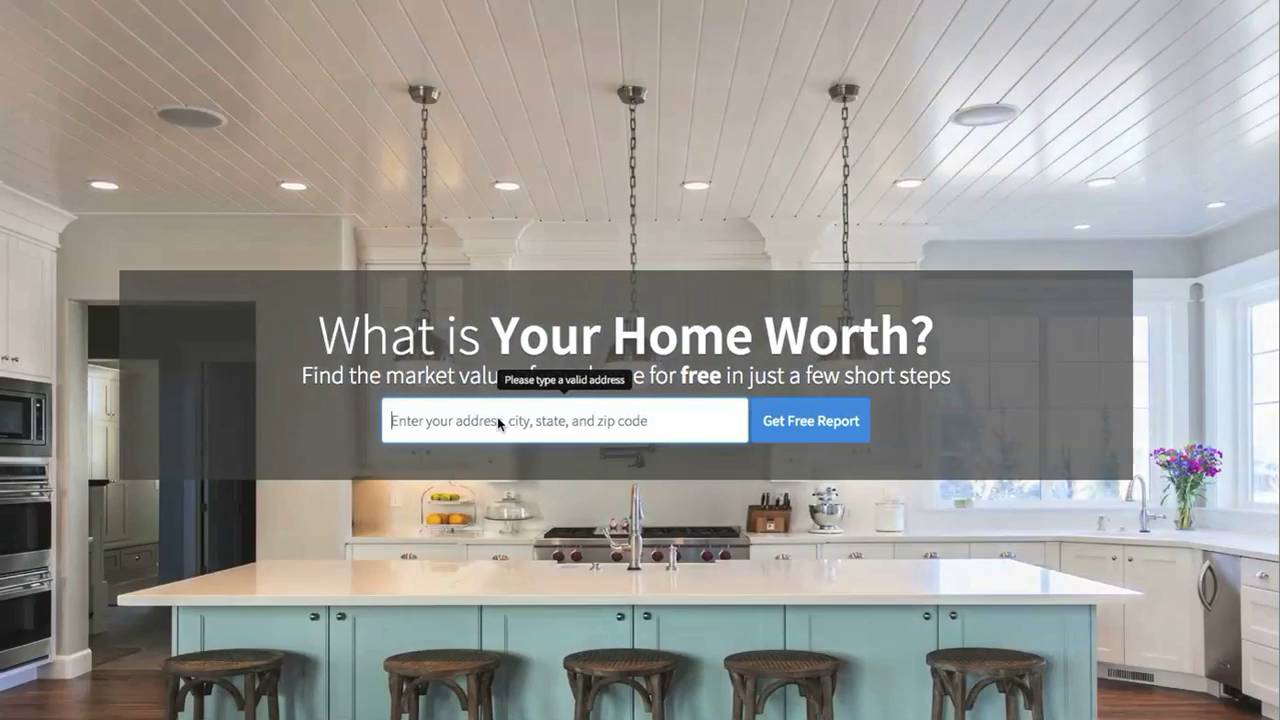
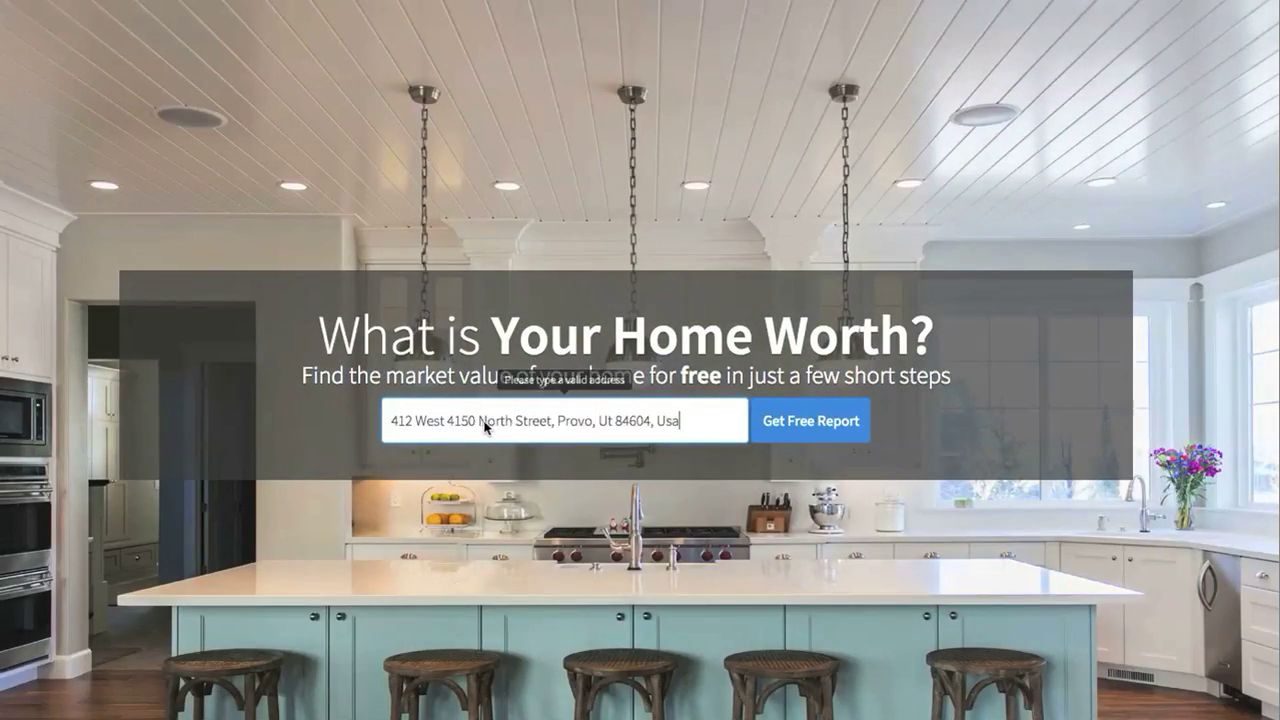
Request a free valuation for the pasted Provo address and confirm its residential, 1990, 5762 sq ft, 5-bed details
left_click(707, 458)
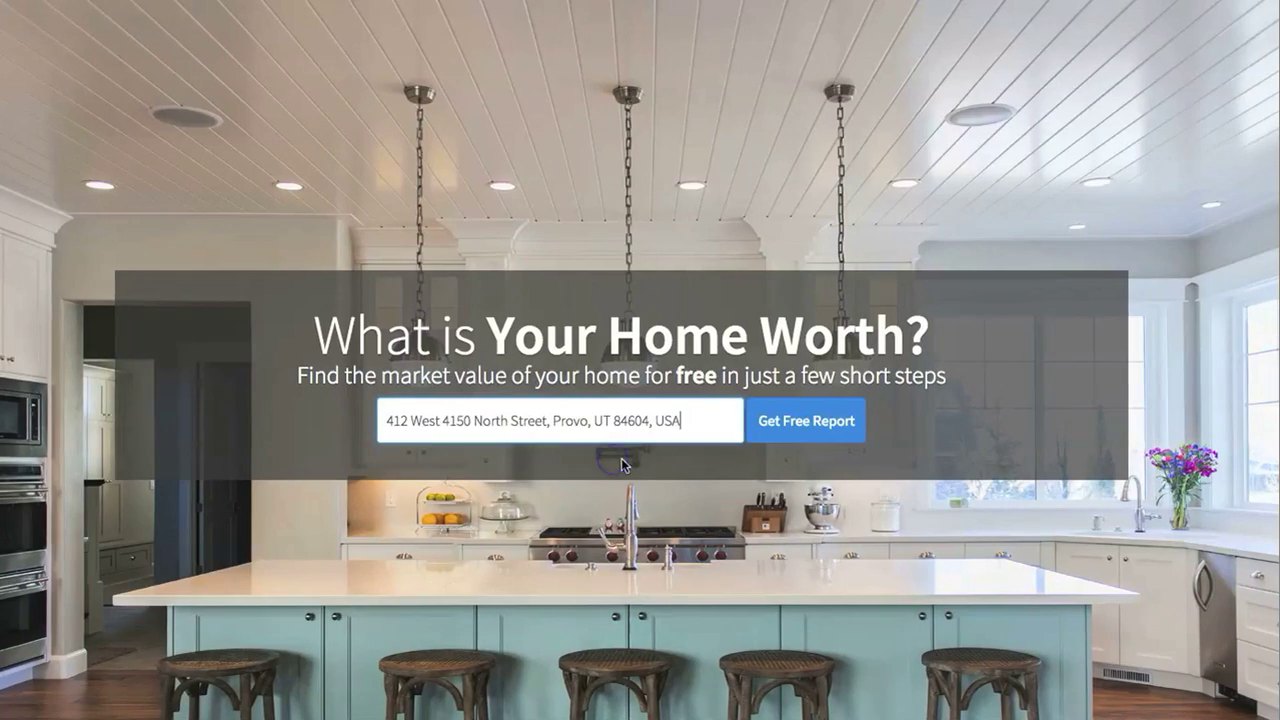
left_click(847, 426)
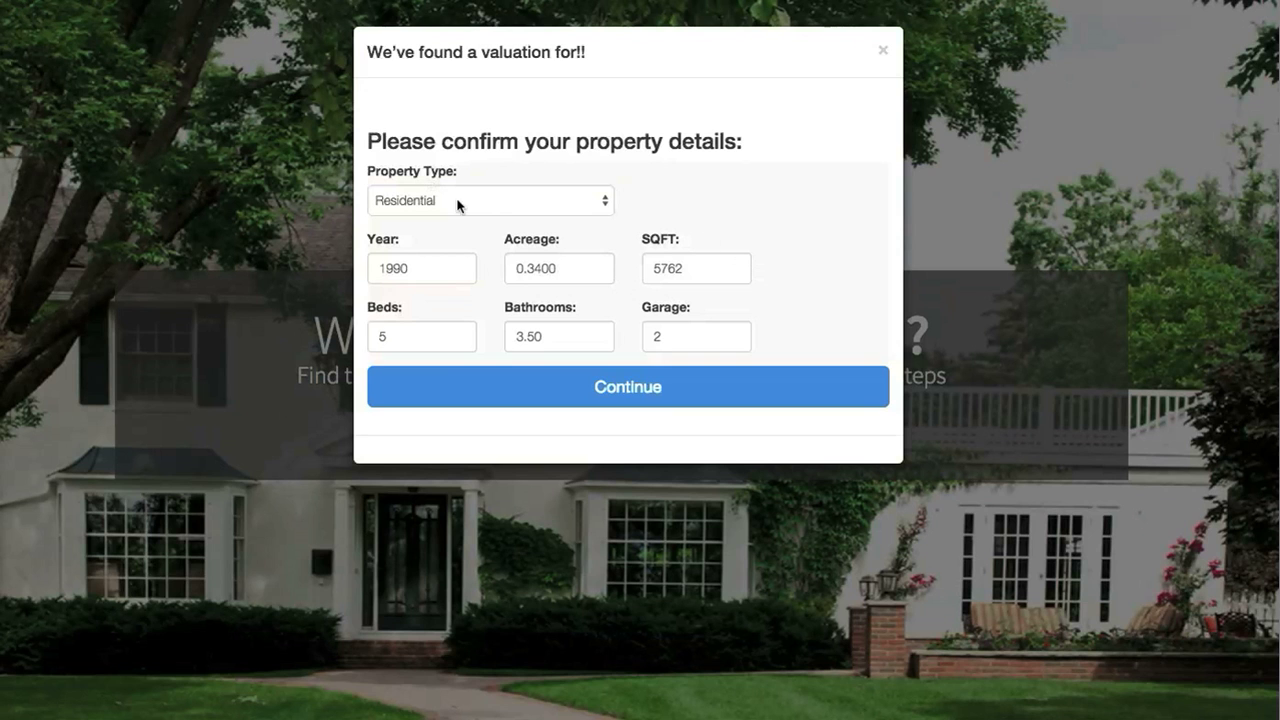
left_click(678, 398)
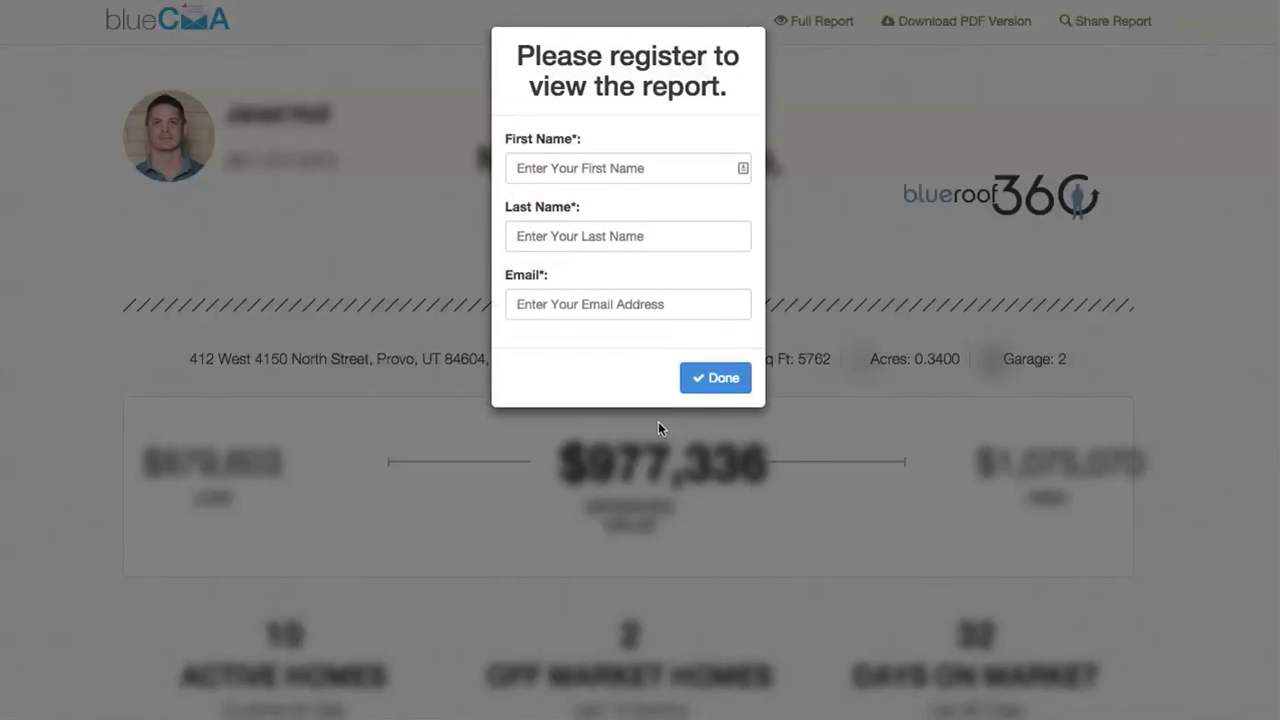
Register with a first name, last name and autofilled e-mail to unlock the $977,336 report
left_click(638, 168)
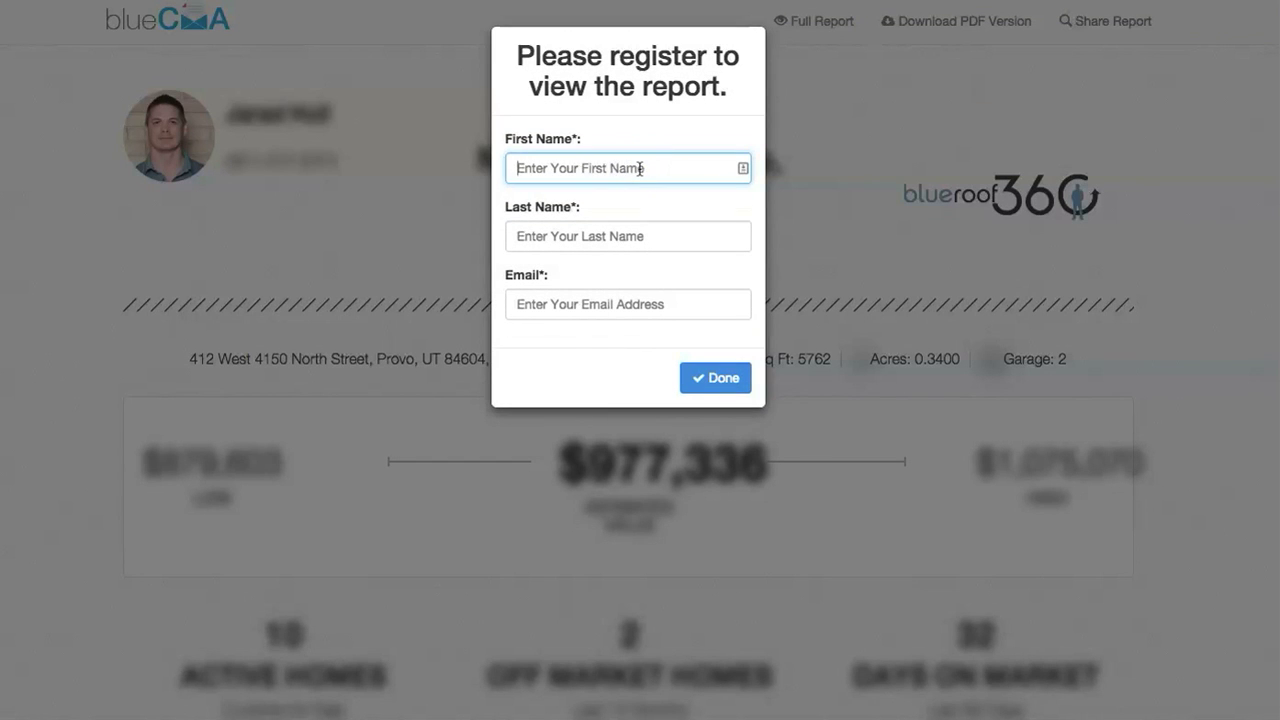
key("Tab")
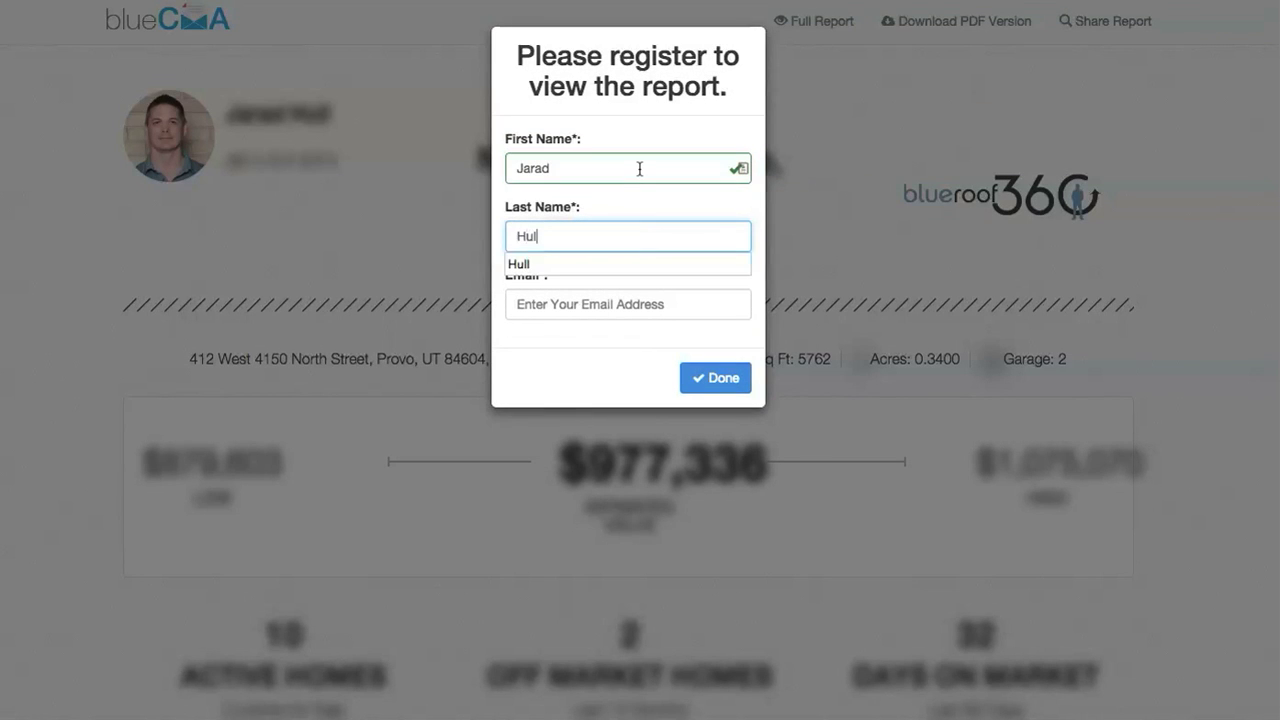
key("Tab")
type("jarad")
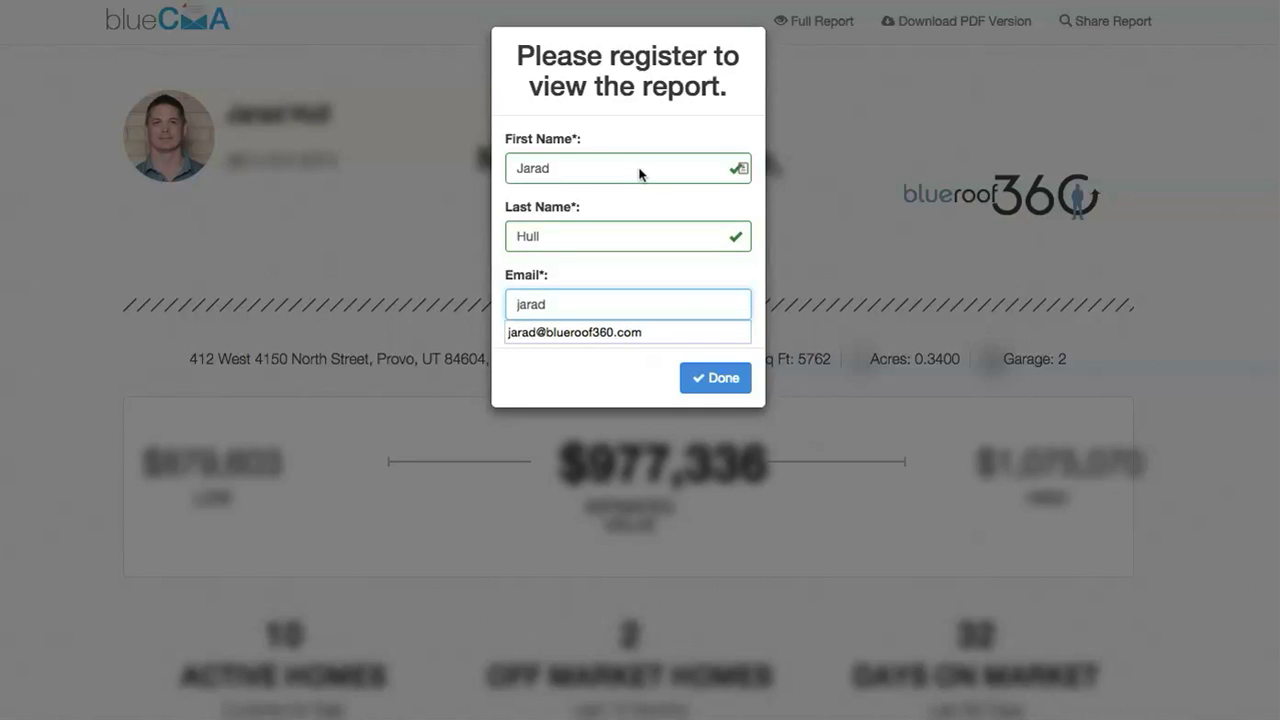
left_click(636, 332)
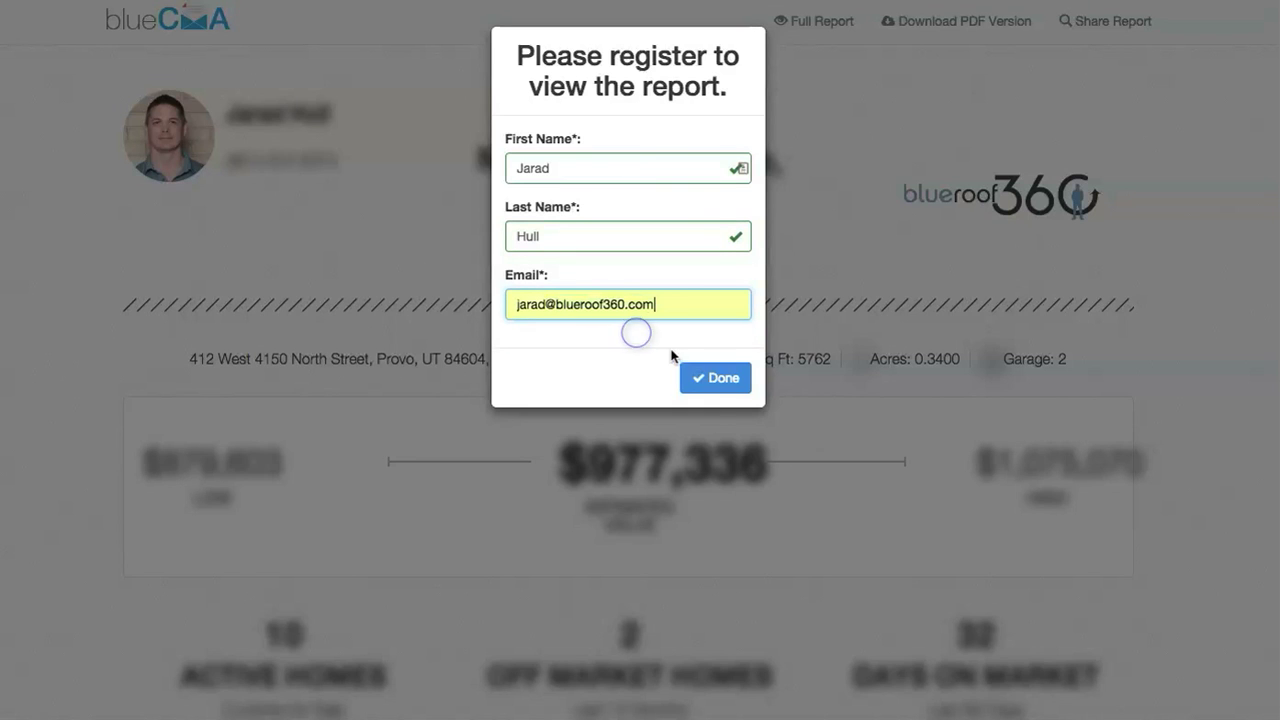
left_click(737, 377)
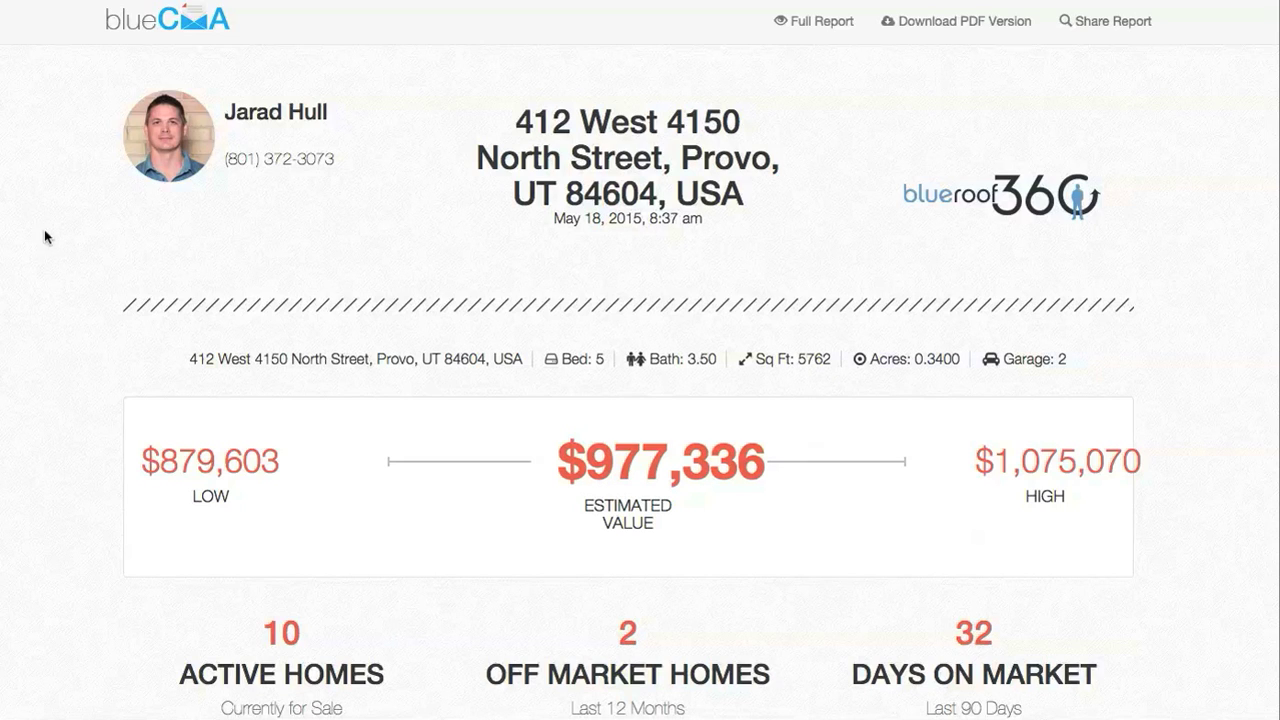
Scroll through the Provo report and inspect the data points on its charts
scroll(121, 244, "down", 2)
scroll(121, 244, "down", 2)
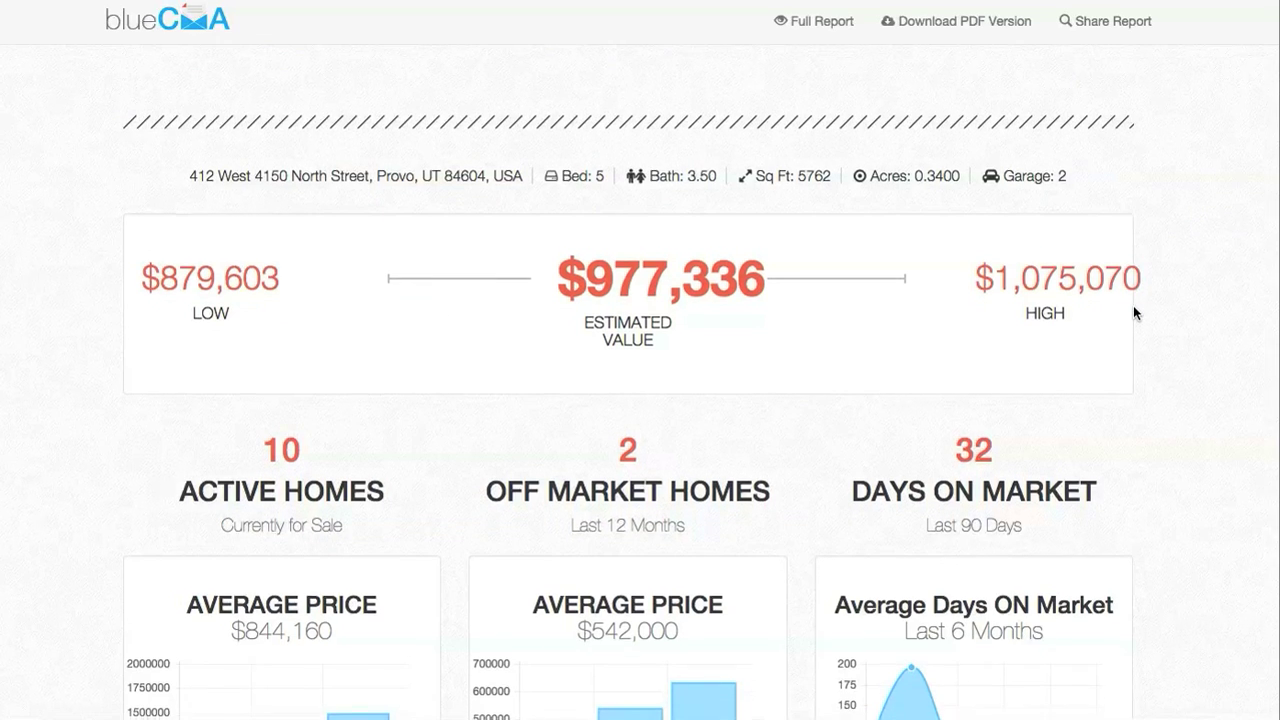
scroll(1134, 310, "down", 5)
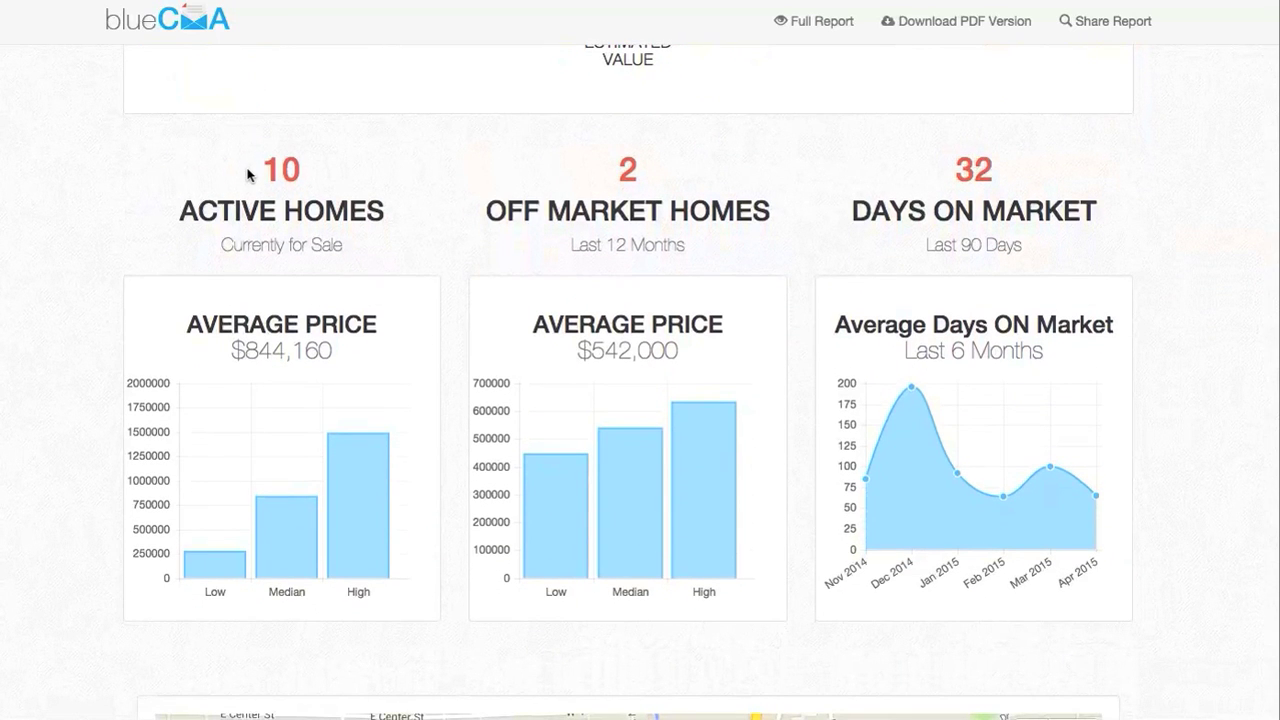
scroll(198, 403, "up", 1)
mouse_move(360, 571)
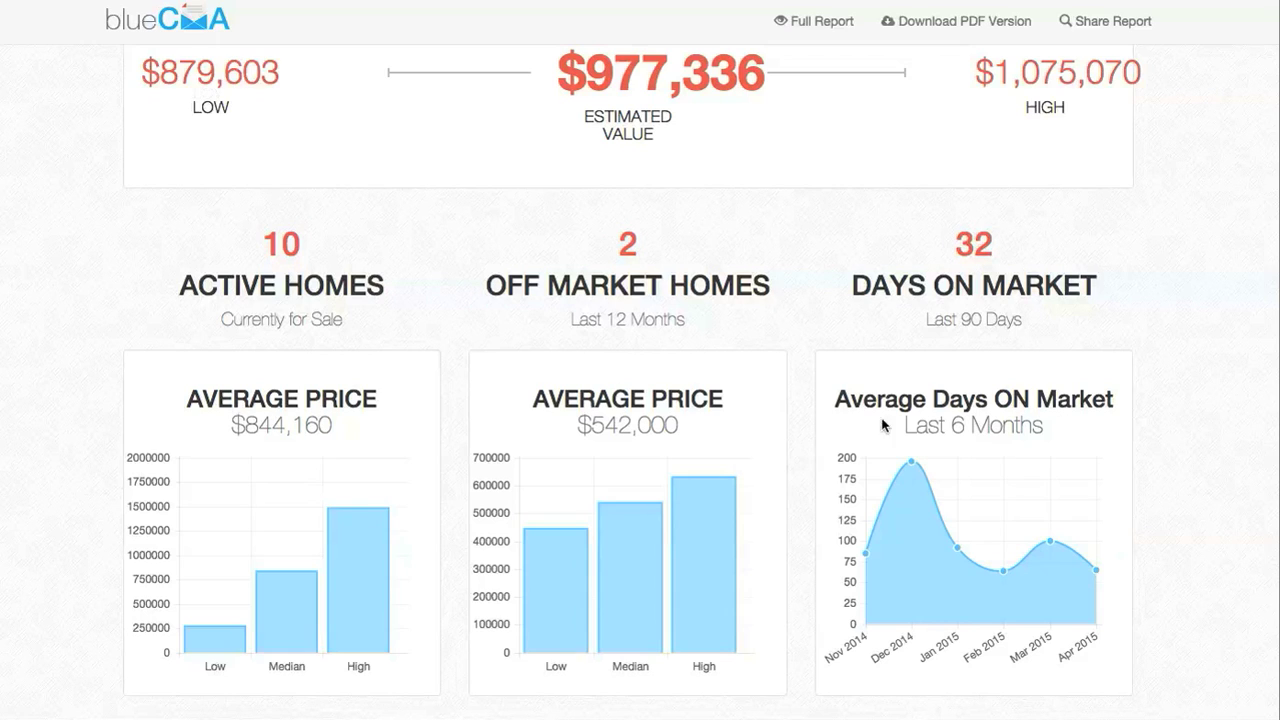
mouse_move(1025, 548)
mouse_move(1066, 535)
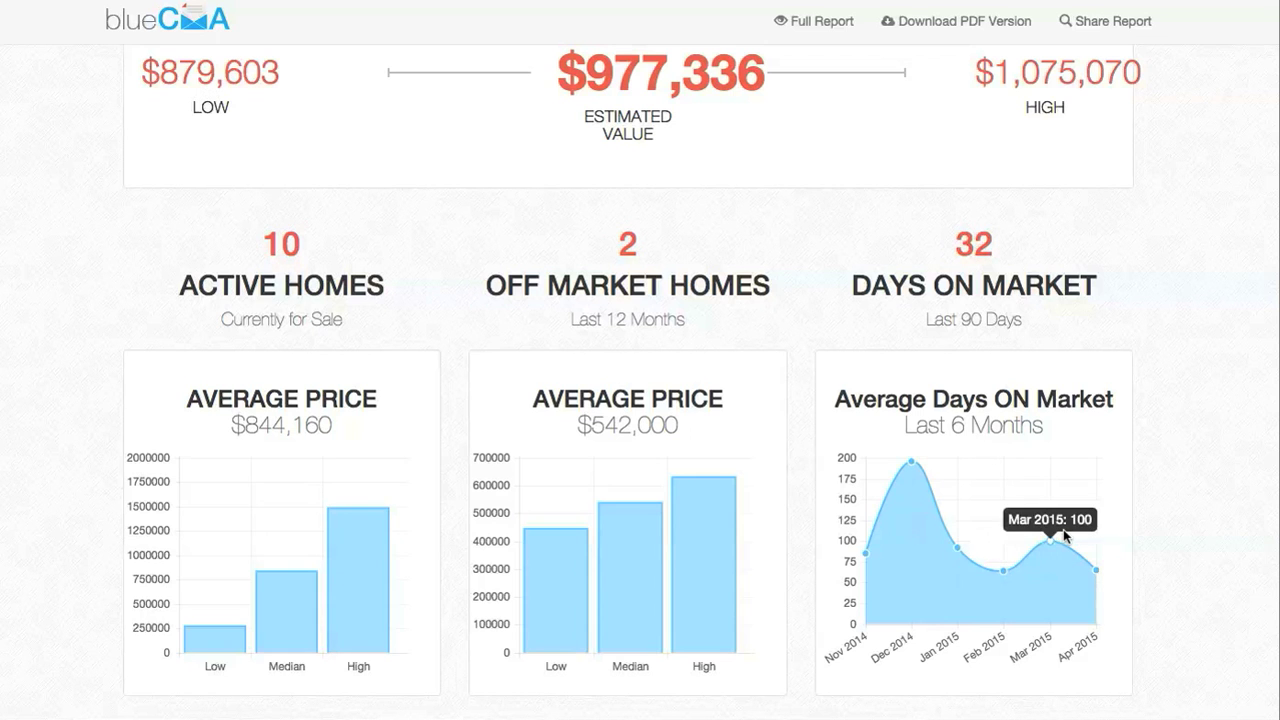
scroll(1066, 535, "down", 5)
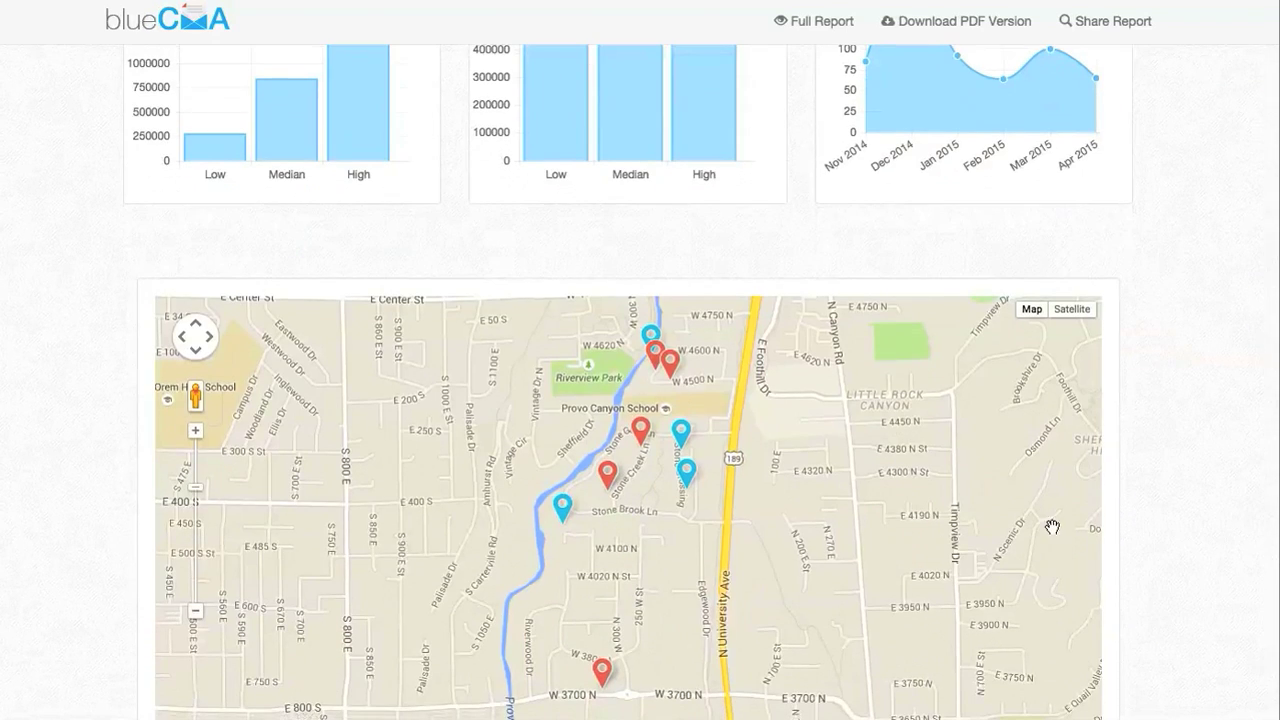
View map details for the Stone Brook Ln, $1,800,000, off-market and $1,495,000 listings and browse the comparable cards
left_click(562, 505)
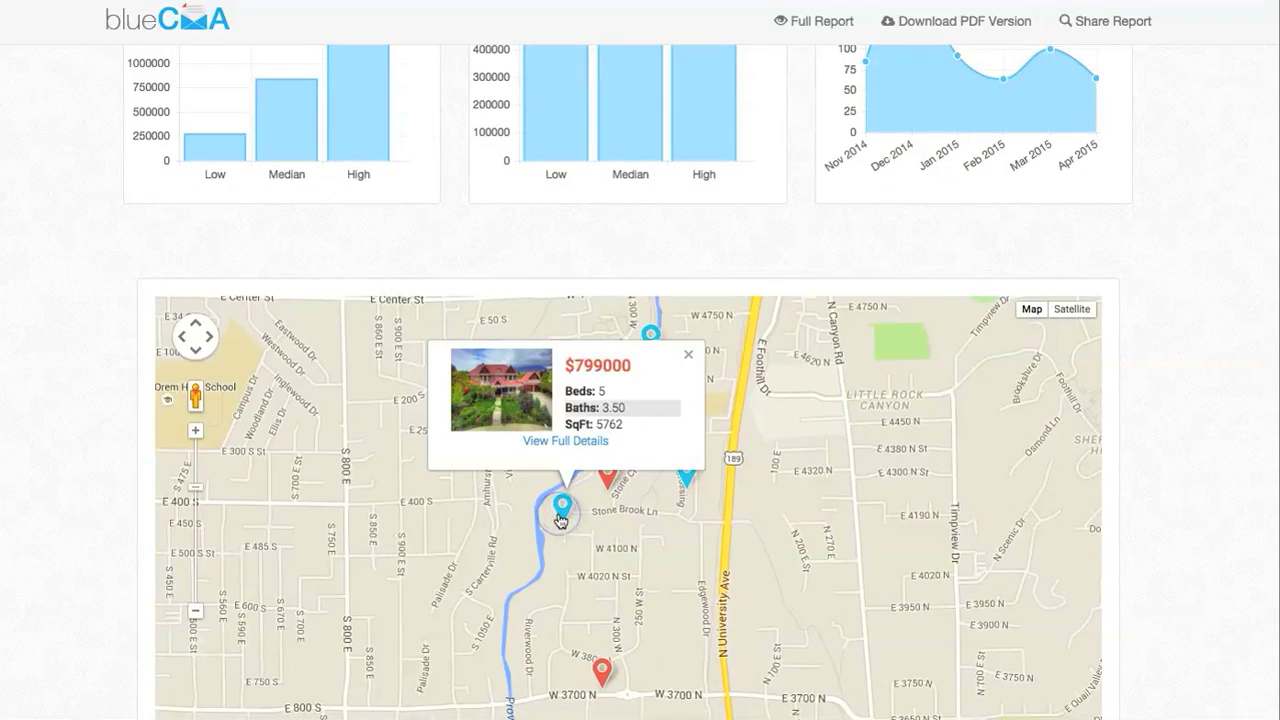
left_click(606, 480)
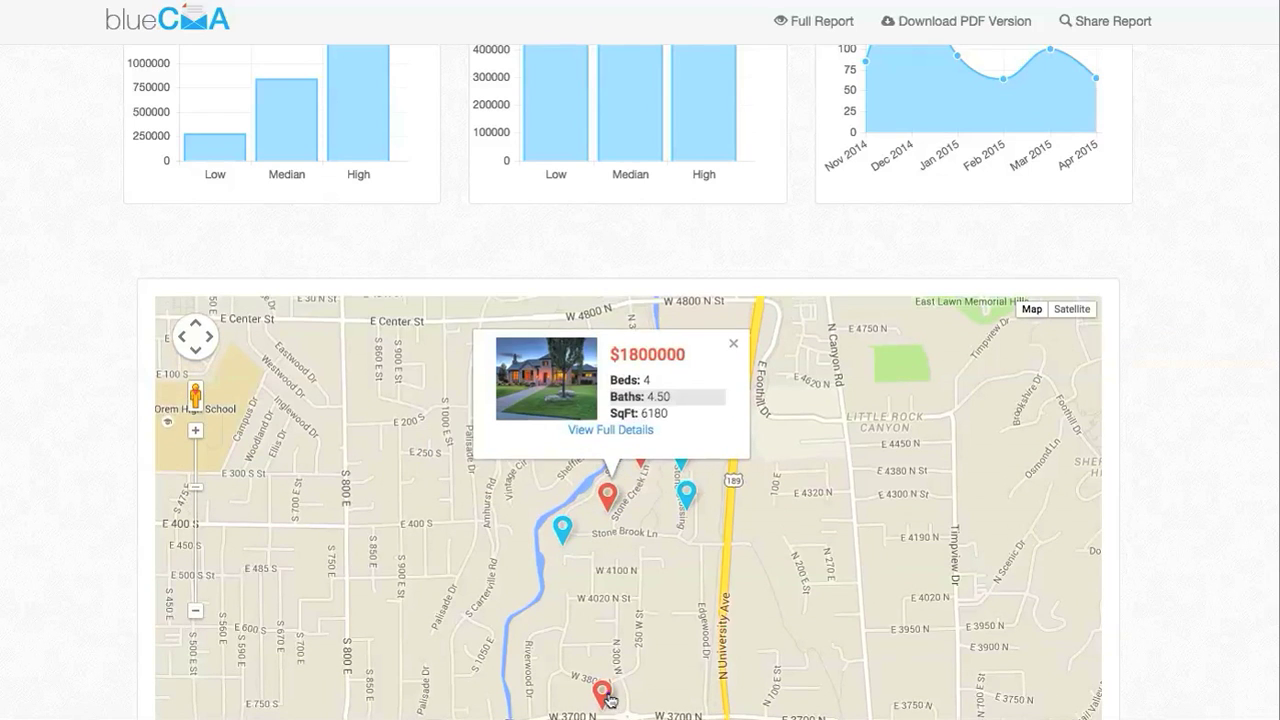
left_click(603, 690)
left_click(686, 490)
scroll(1205, 631, "down", 5)
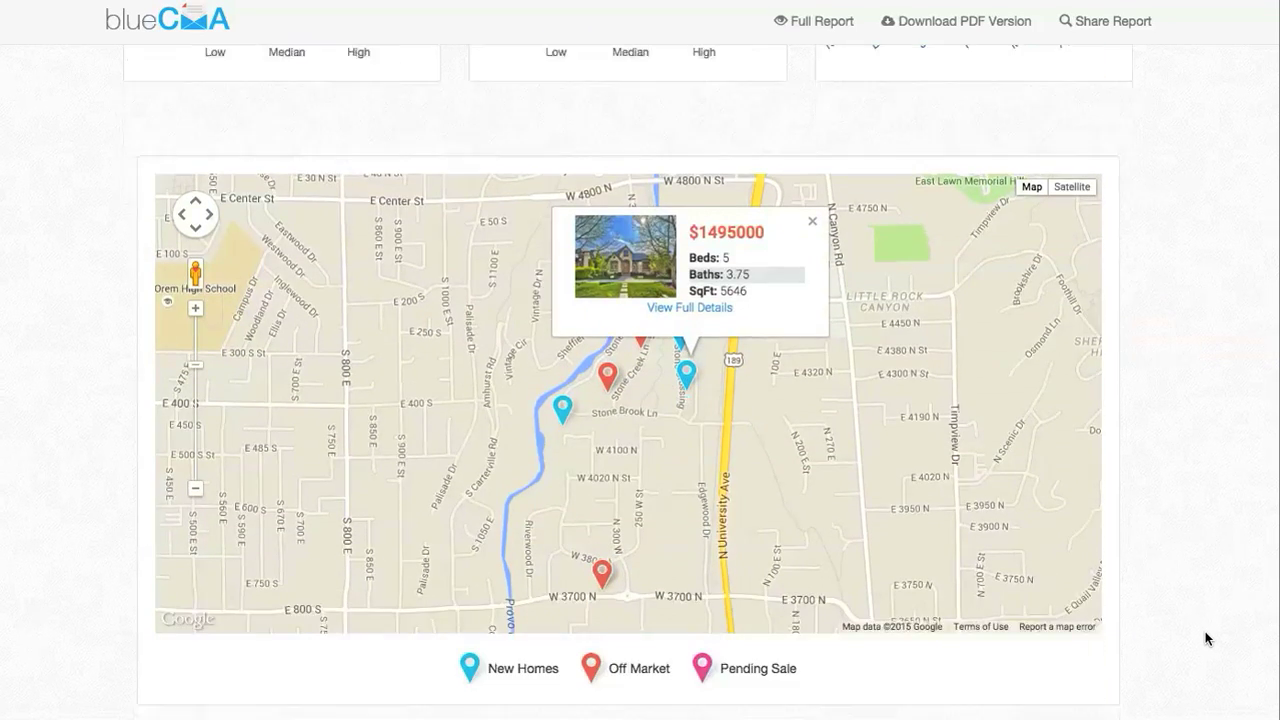
scroll(1205, 631, "down", 2)
scroll(1160, 480, "down", 2)
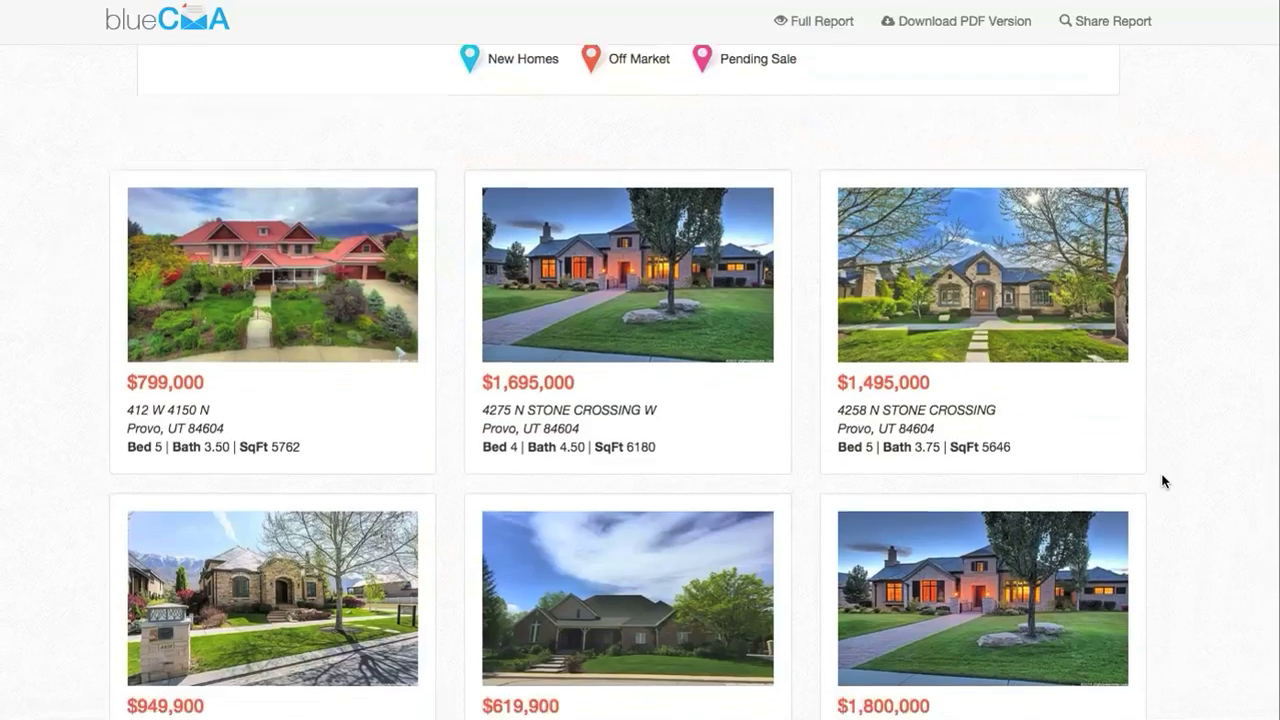
scroll(1162, 481, "down", 5)
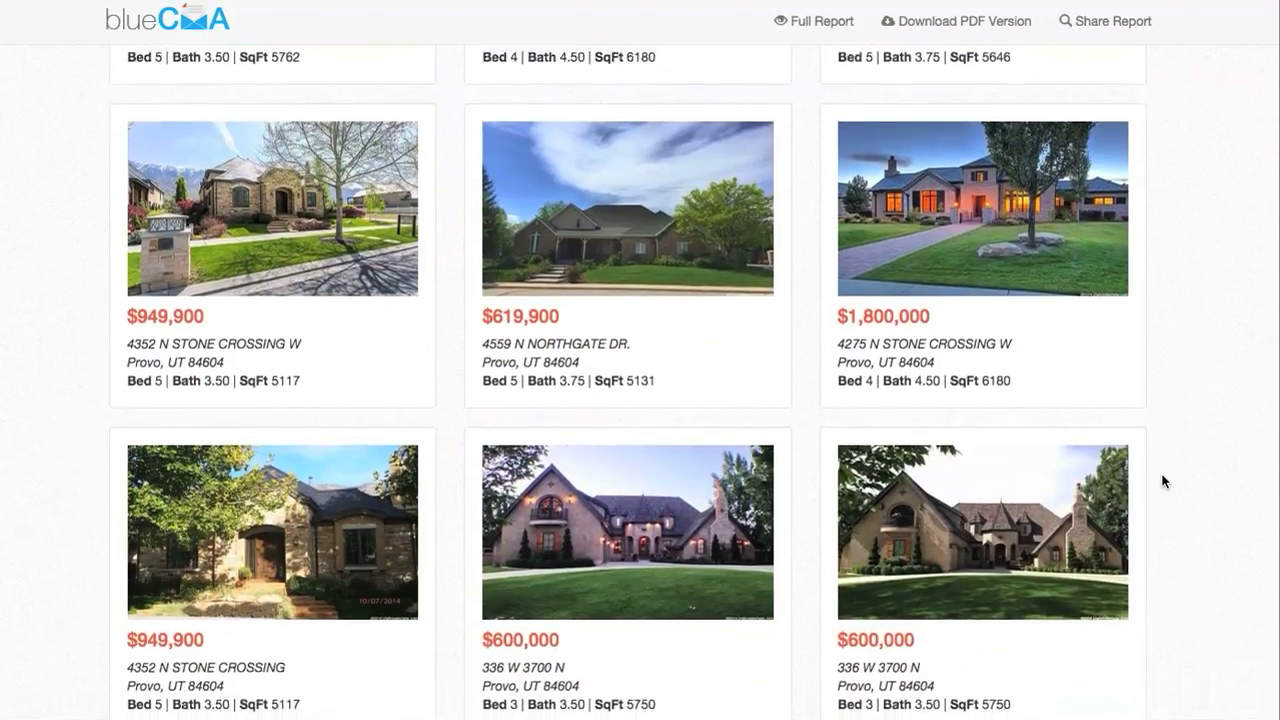
scroll(1162, 481, "up", 10)
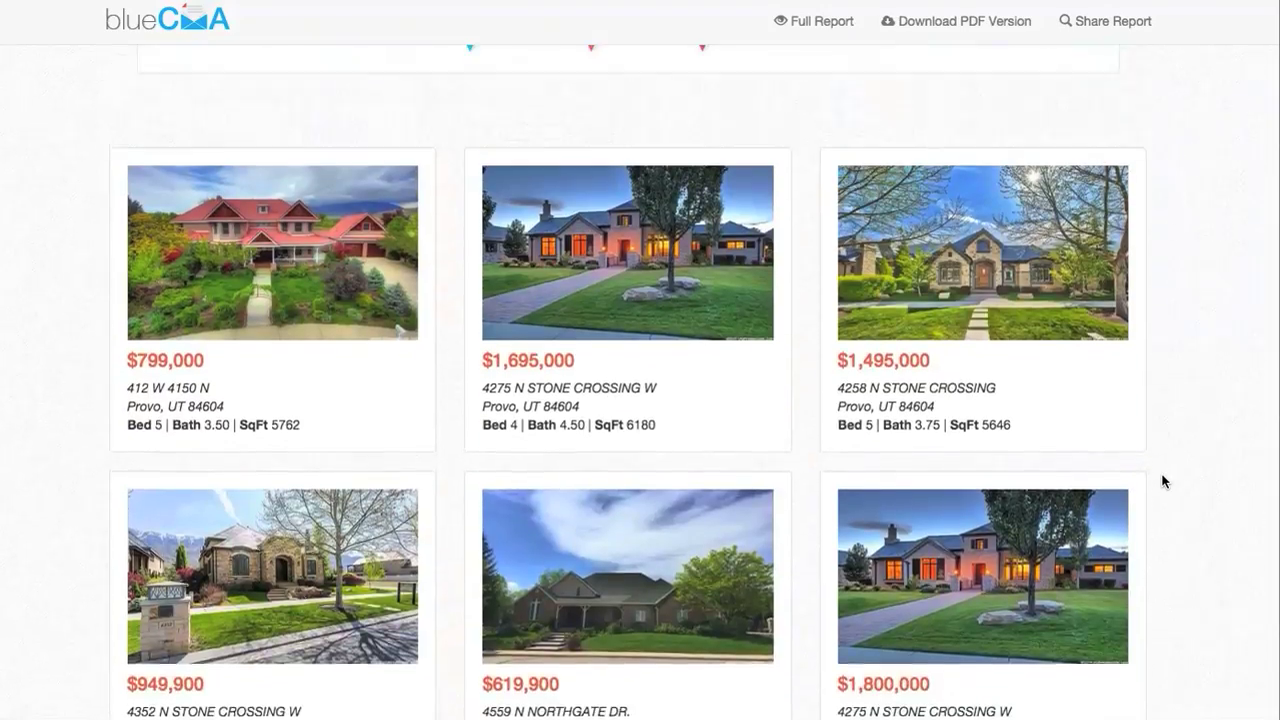
scroll(1162, 481, "up", 10)
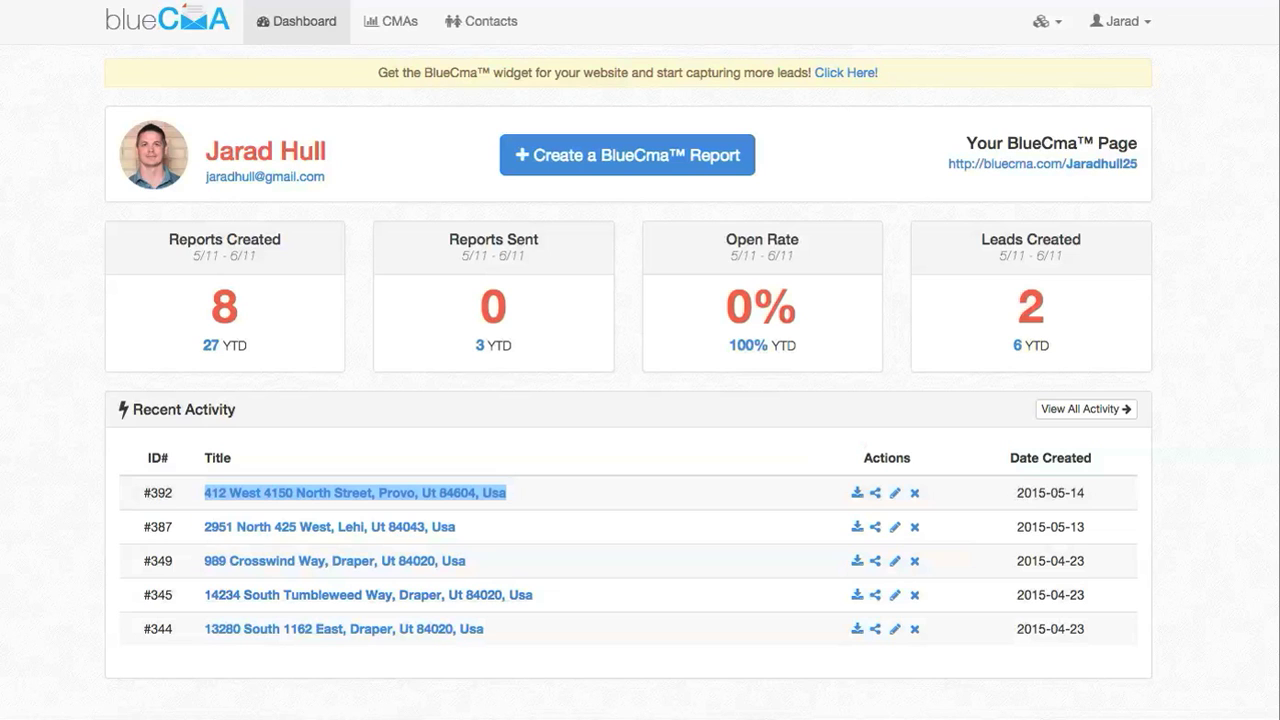
Open the first Recent Activity report, the Provo property, in the report editor
left_click(455, 582)
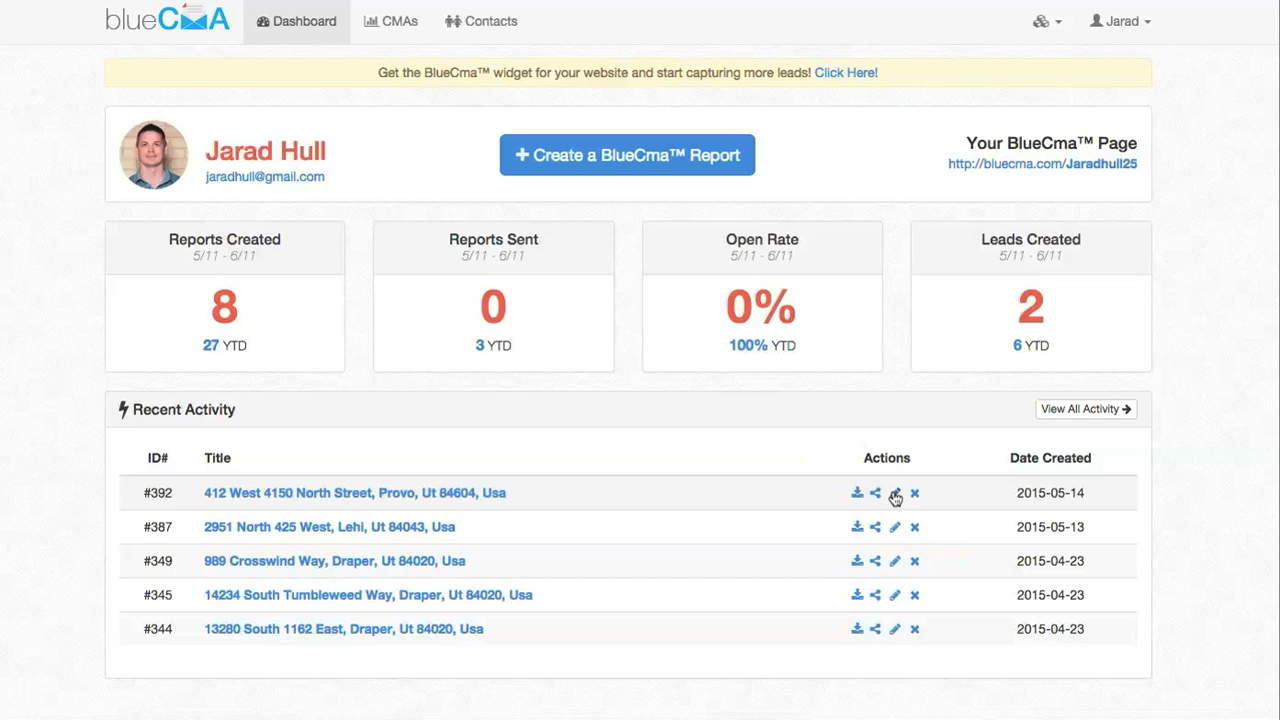
left_click(895, 494)
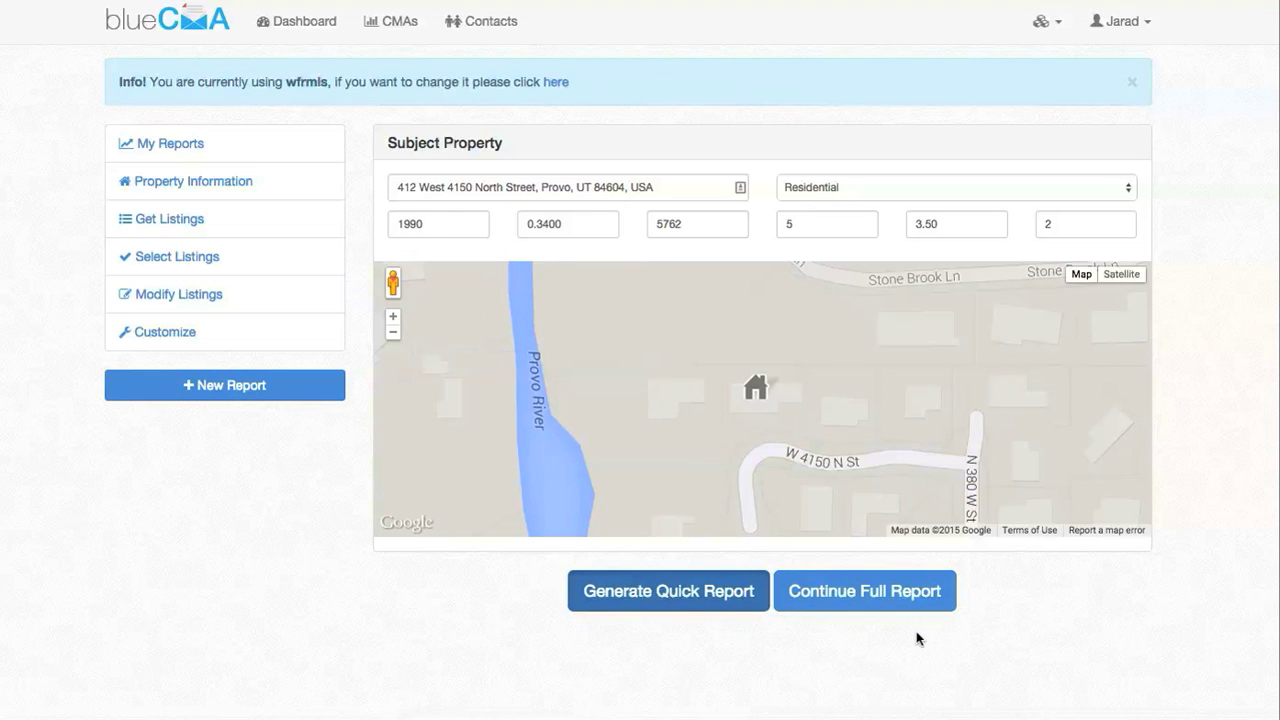
Continue to the full report and set the comparable search radius to 1 Mile
left_click(877, 591)
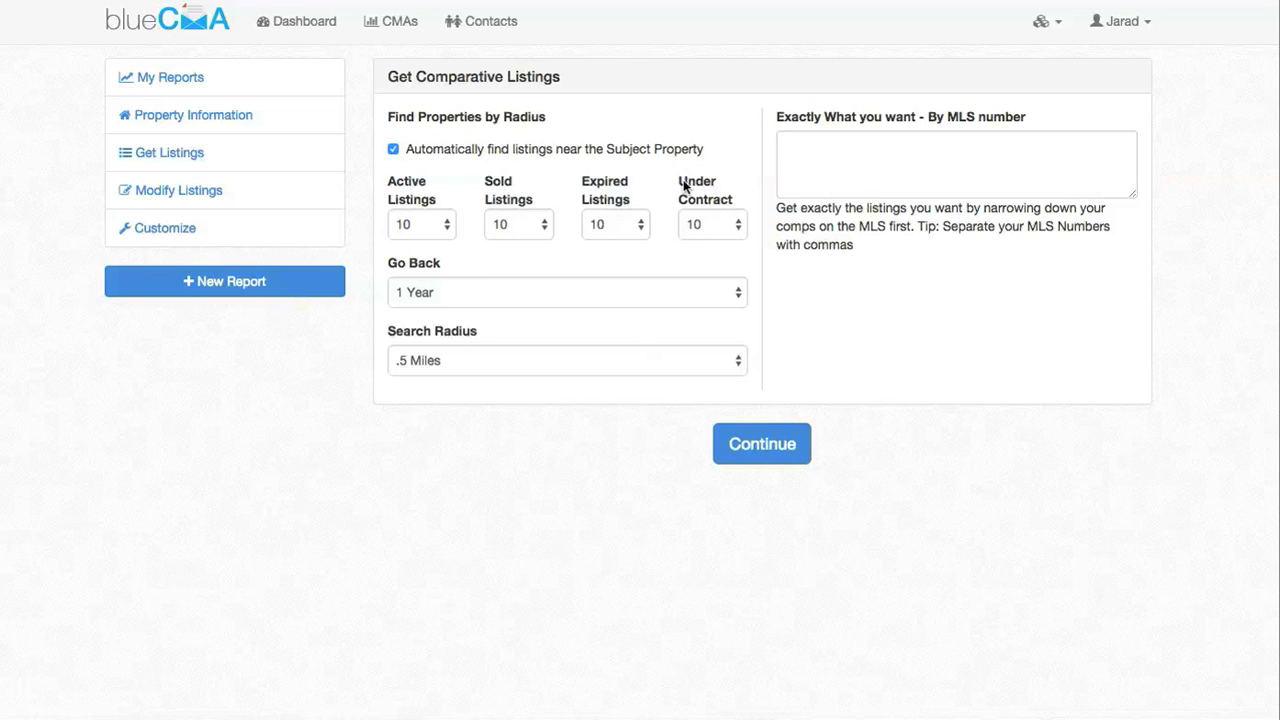
left_click(507, 295)
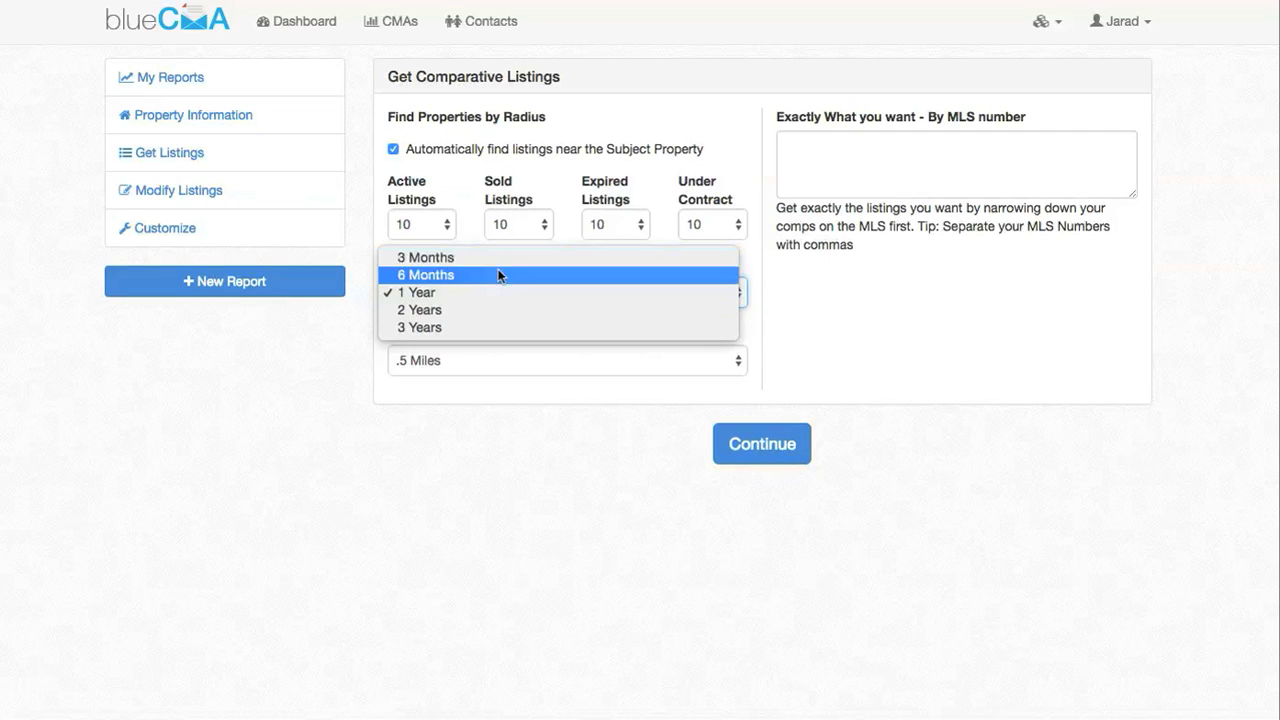
left_click(526, 360)
left_click(522, 378)
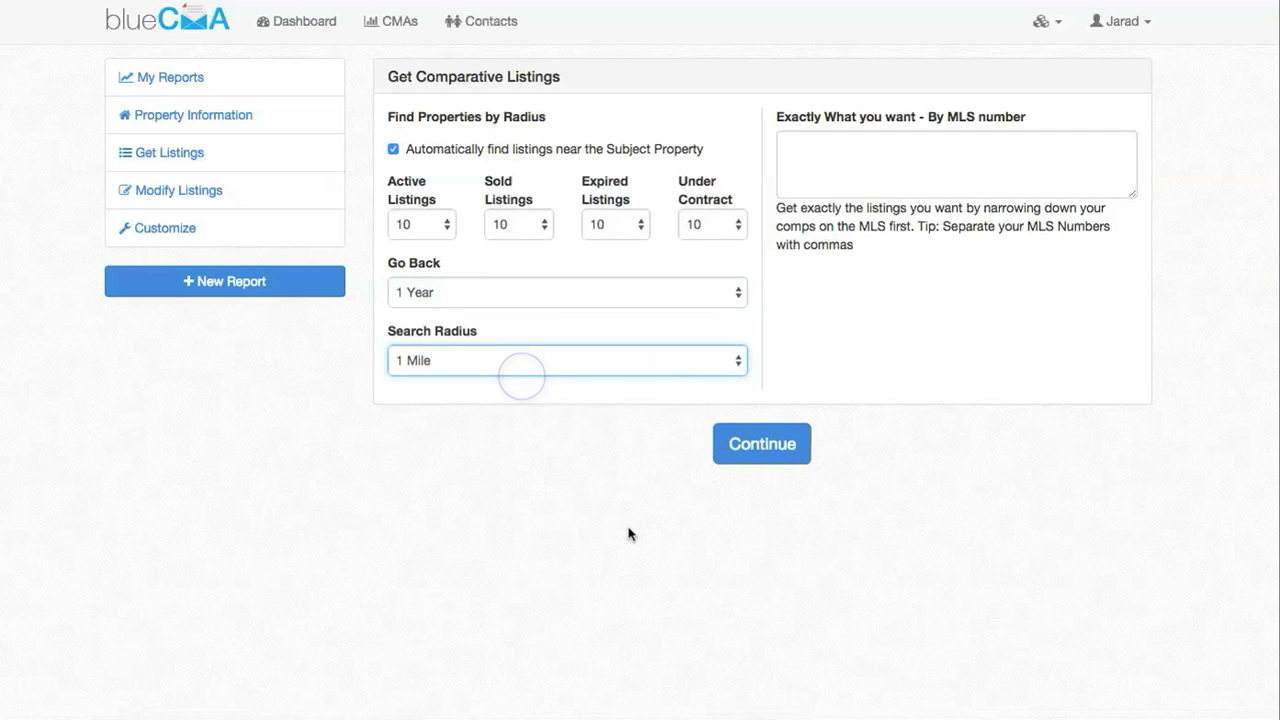
left_click(746, 452)
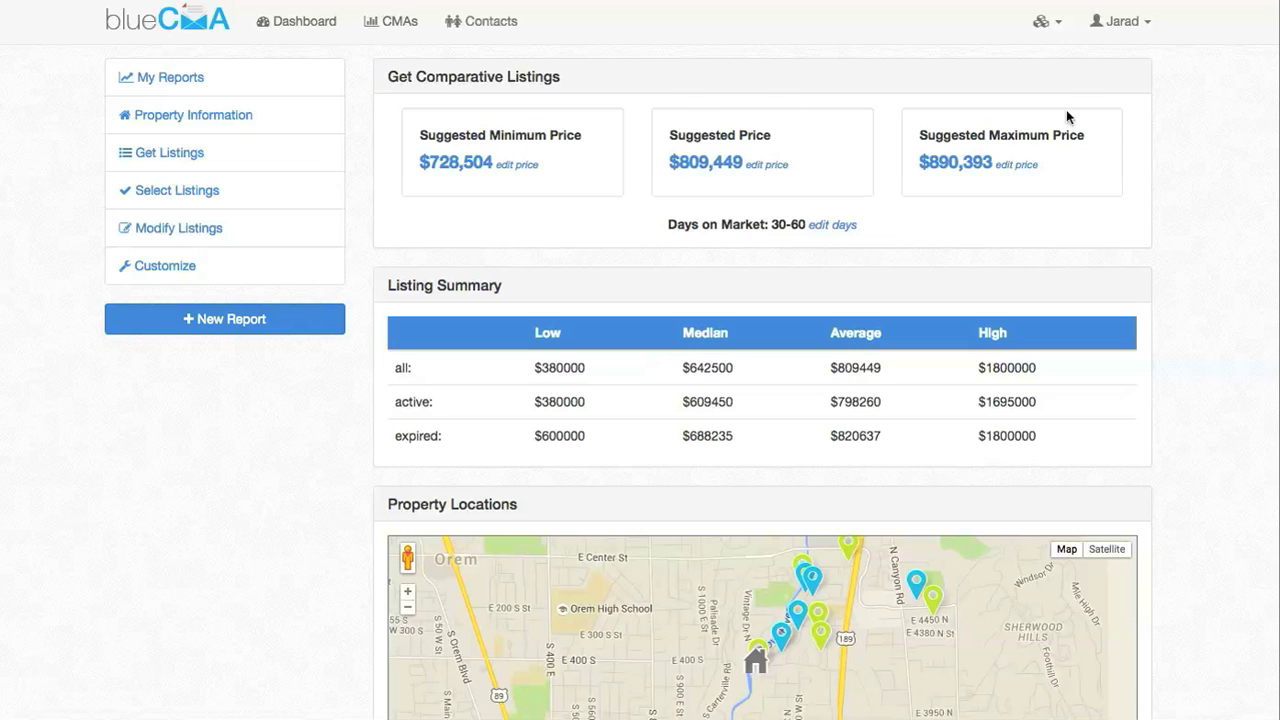
Change the suggested price to $810,000 and save it
left_click(762, 164)
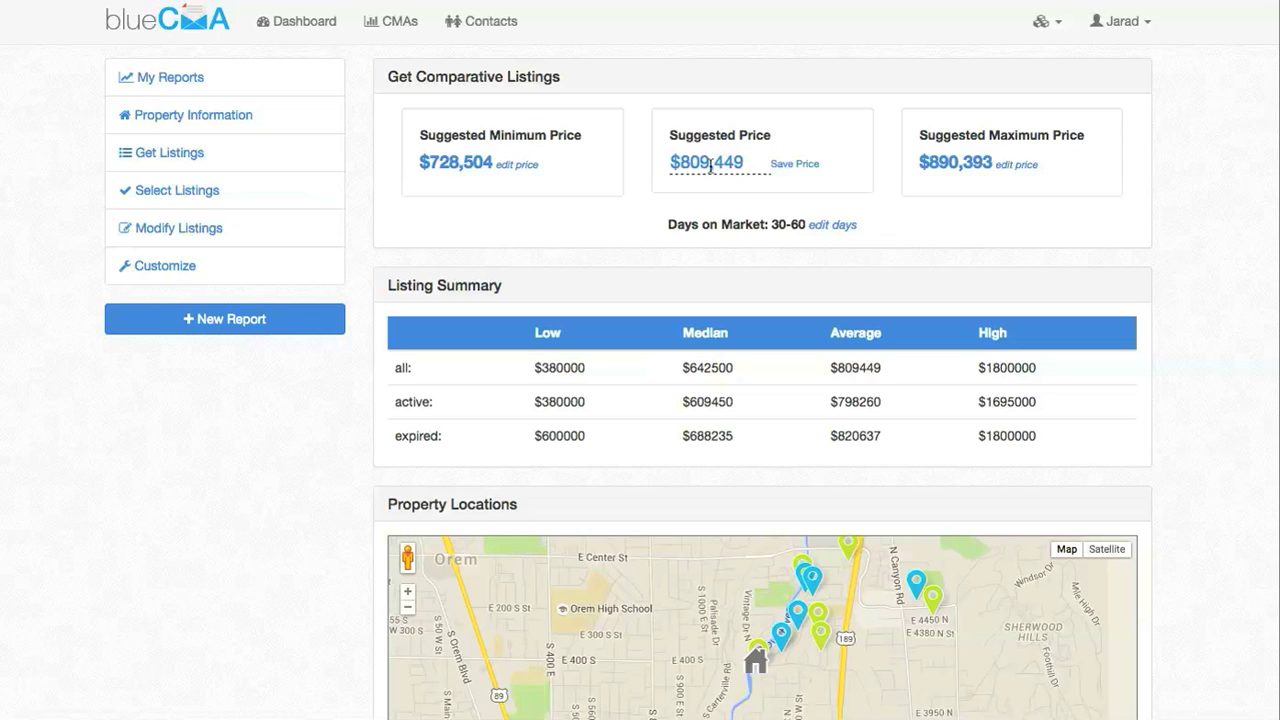
left_click_drag(683, 163, 709, 163)
type("810")
left_click_drag(720, 170, 754, 172)
type("000")
left_click(792, 165)
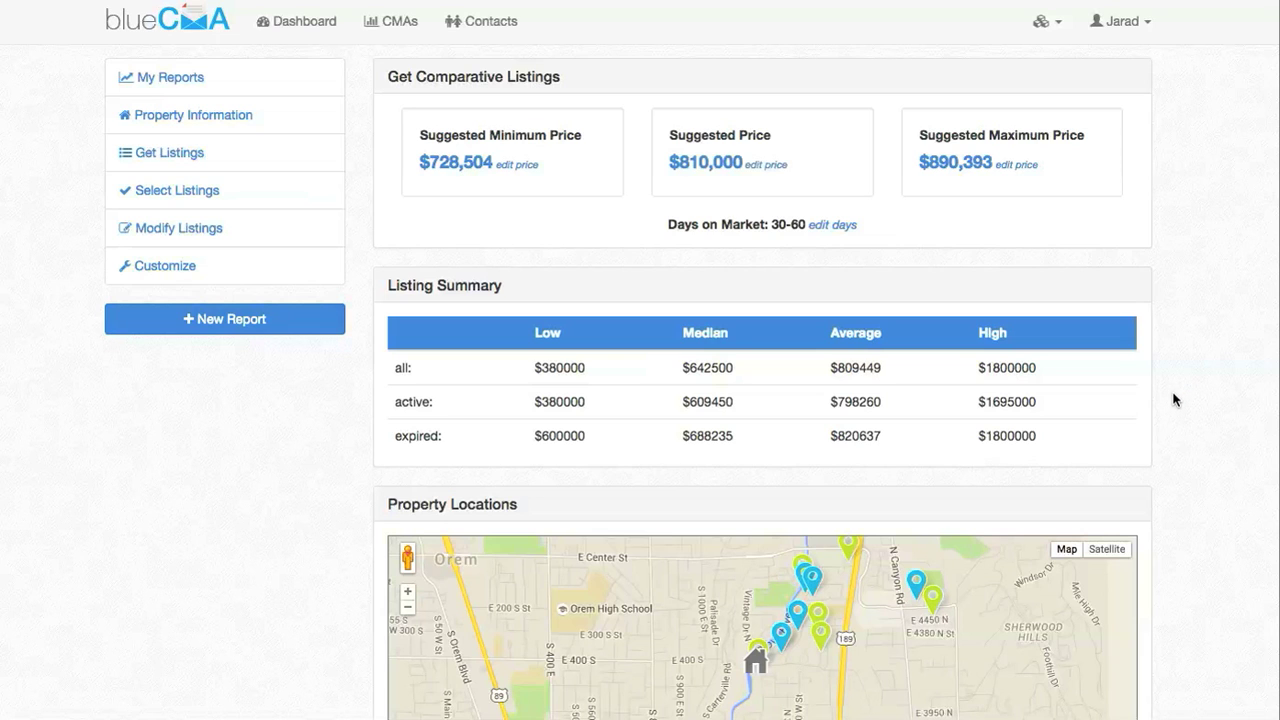
Save the days-on-market range as 30-45
left_click(836, 225)
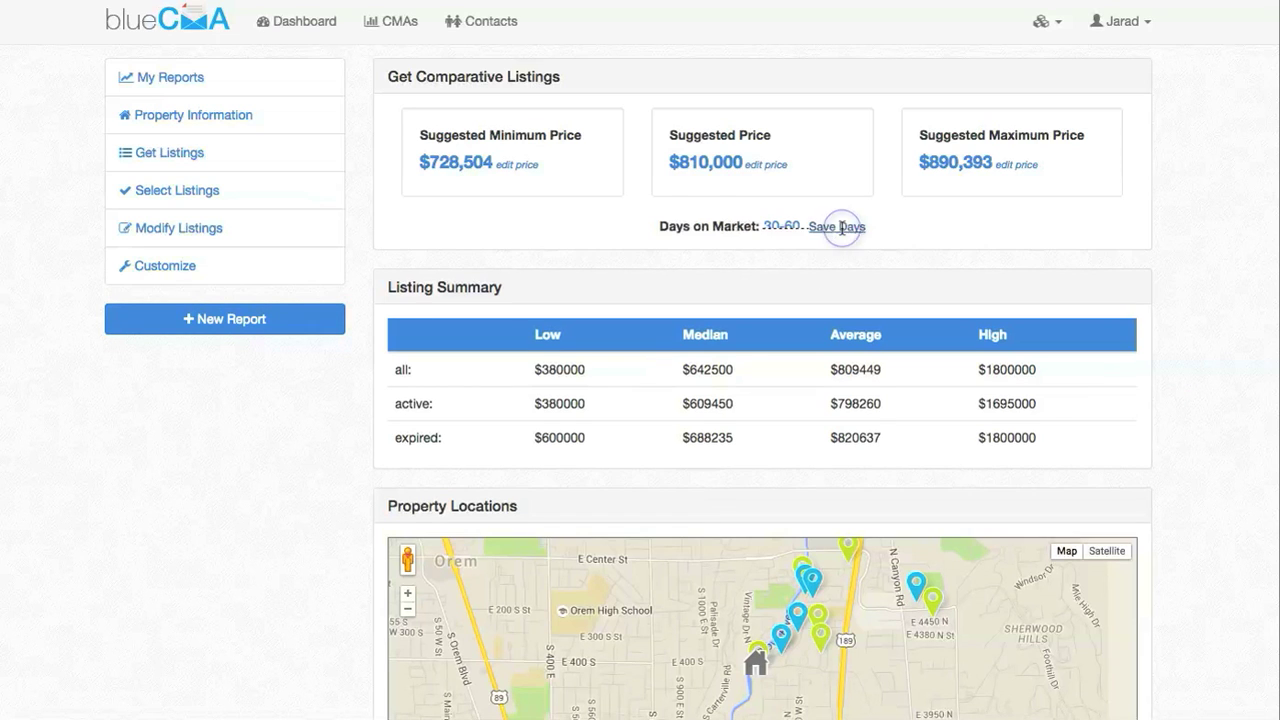
double_click(789, 226)
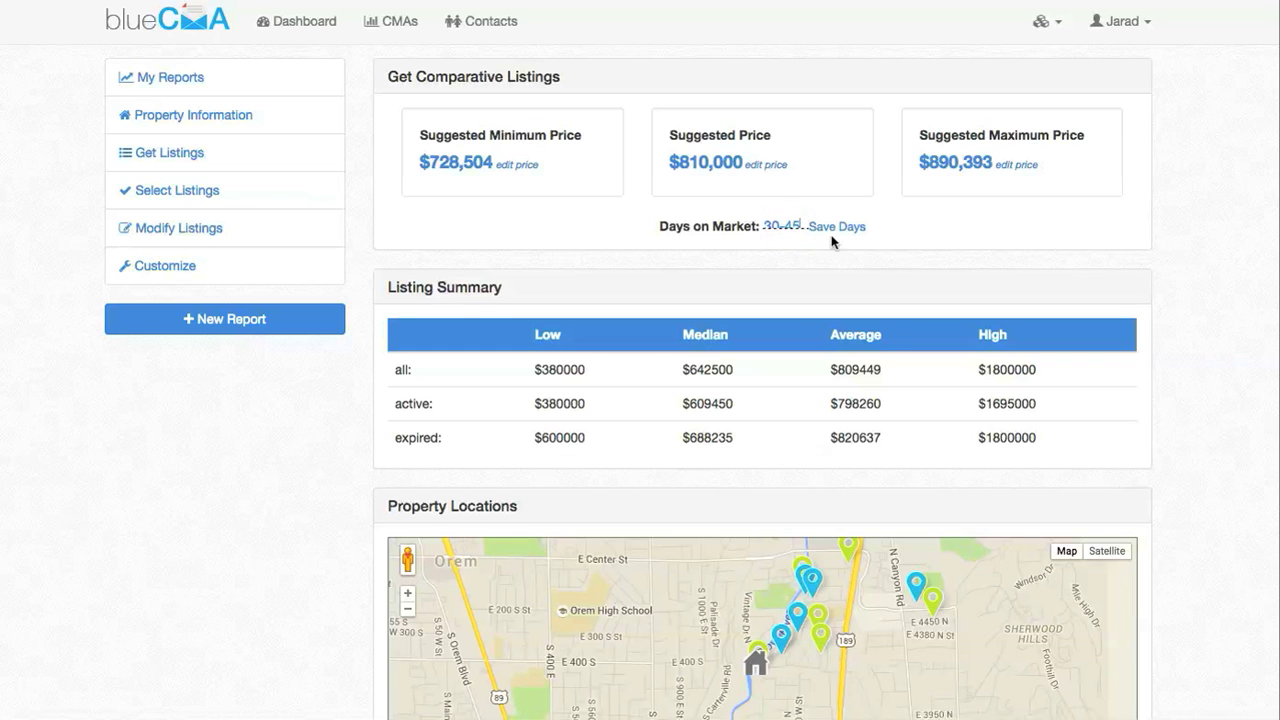
left_click(836, 227)
scroll(955, 243, "down", 1)
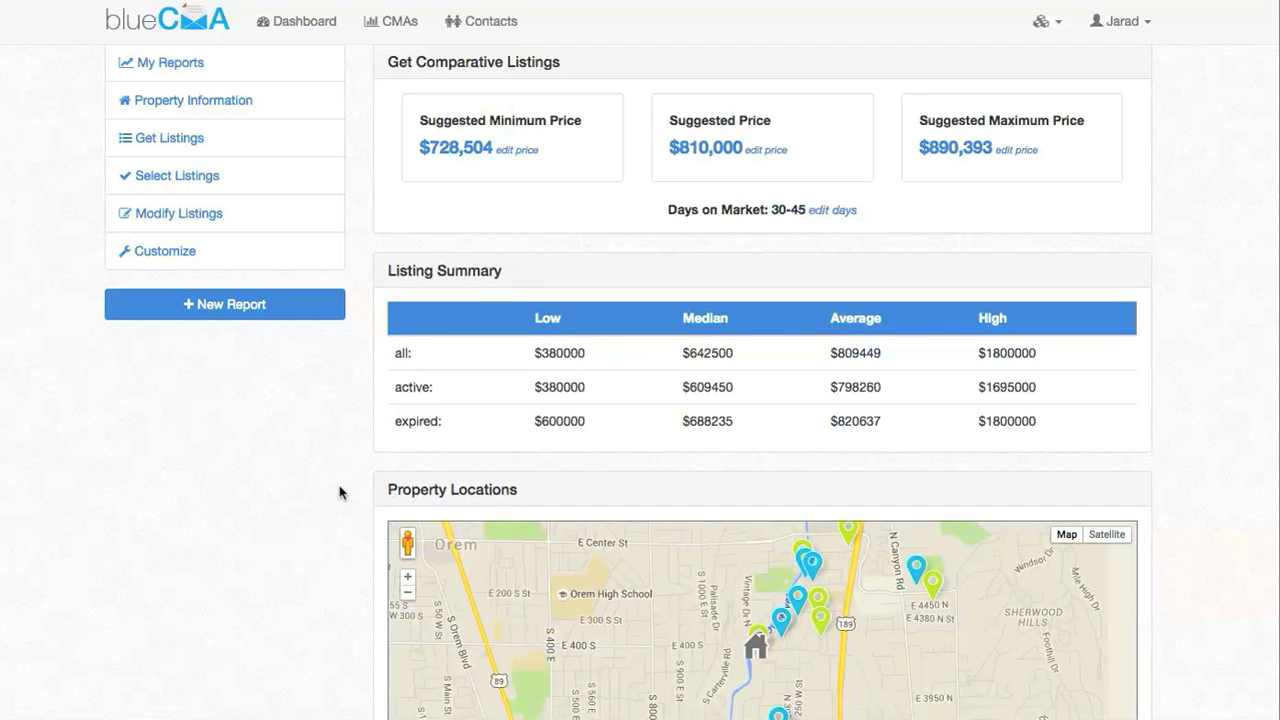
scroll(340, 492, "down", 1)
scroll(314, 491, "down", 2)
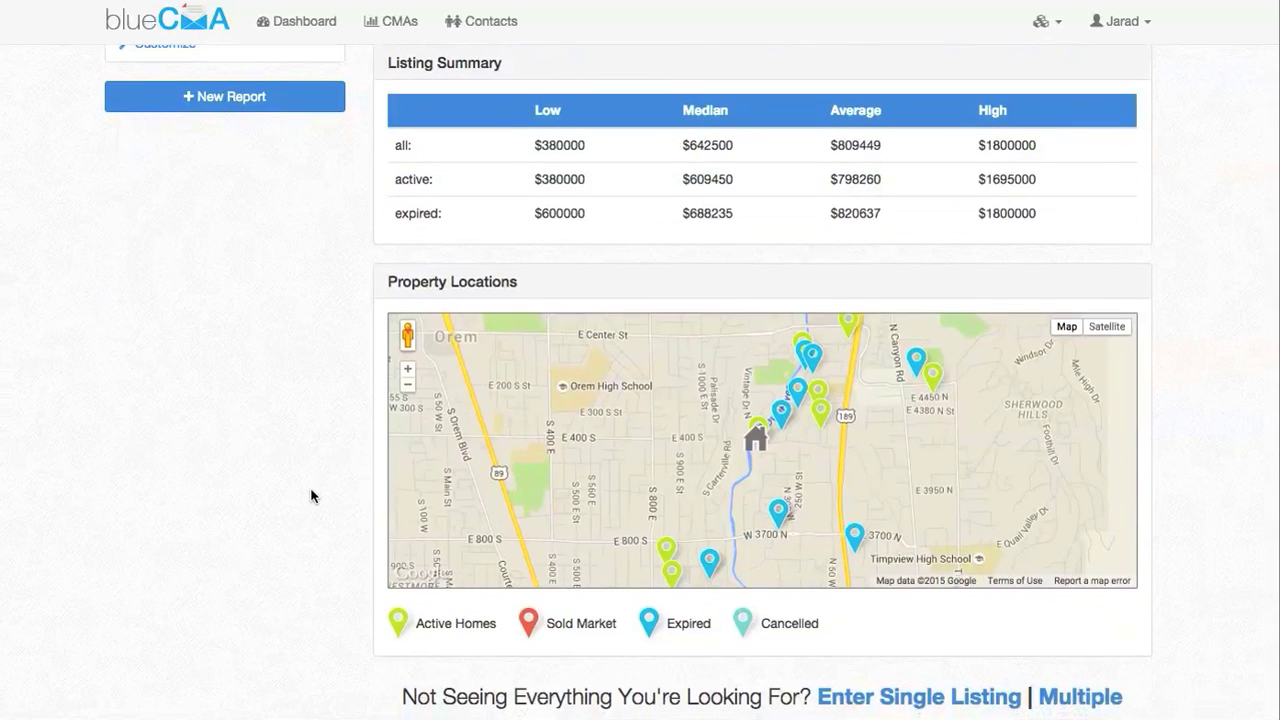
Look at the single-listing and multiple MLS listing forms without adding anything
left_click_drag(814, 504, 711, 500)
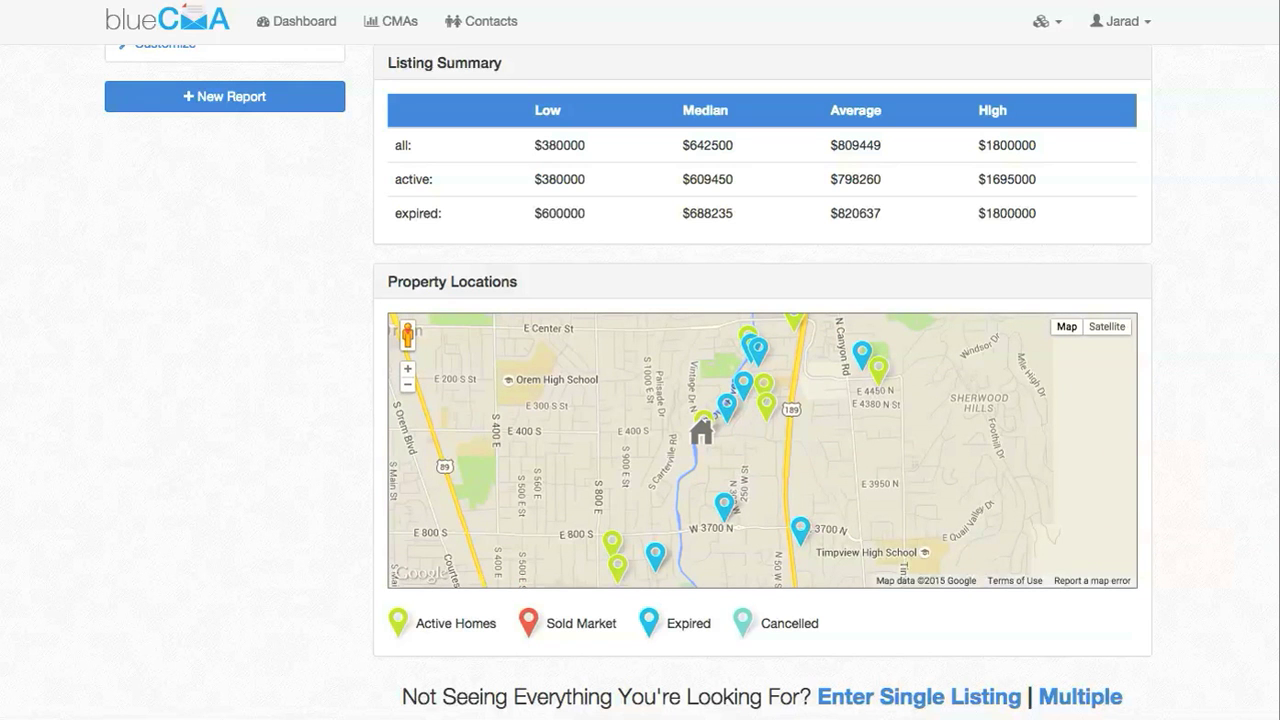
scroll(1176, 563, "down", 5)
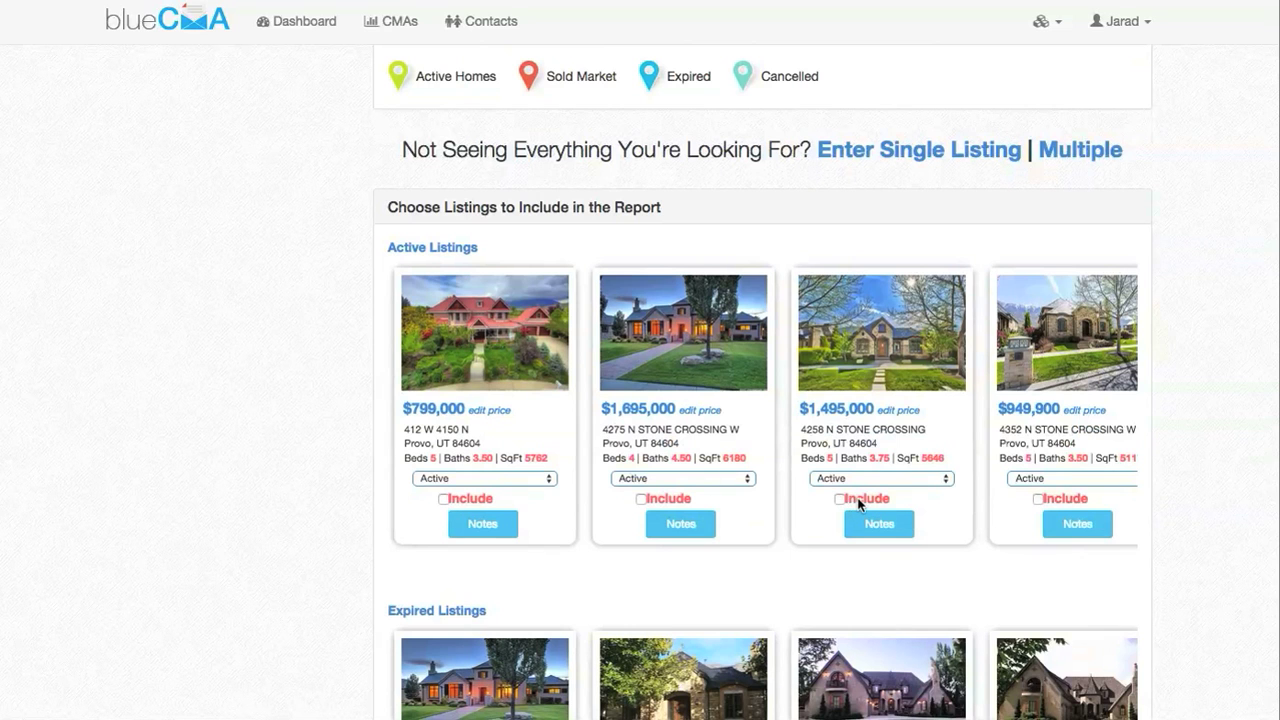
scroll(1062, 386, "right", 10)
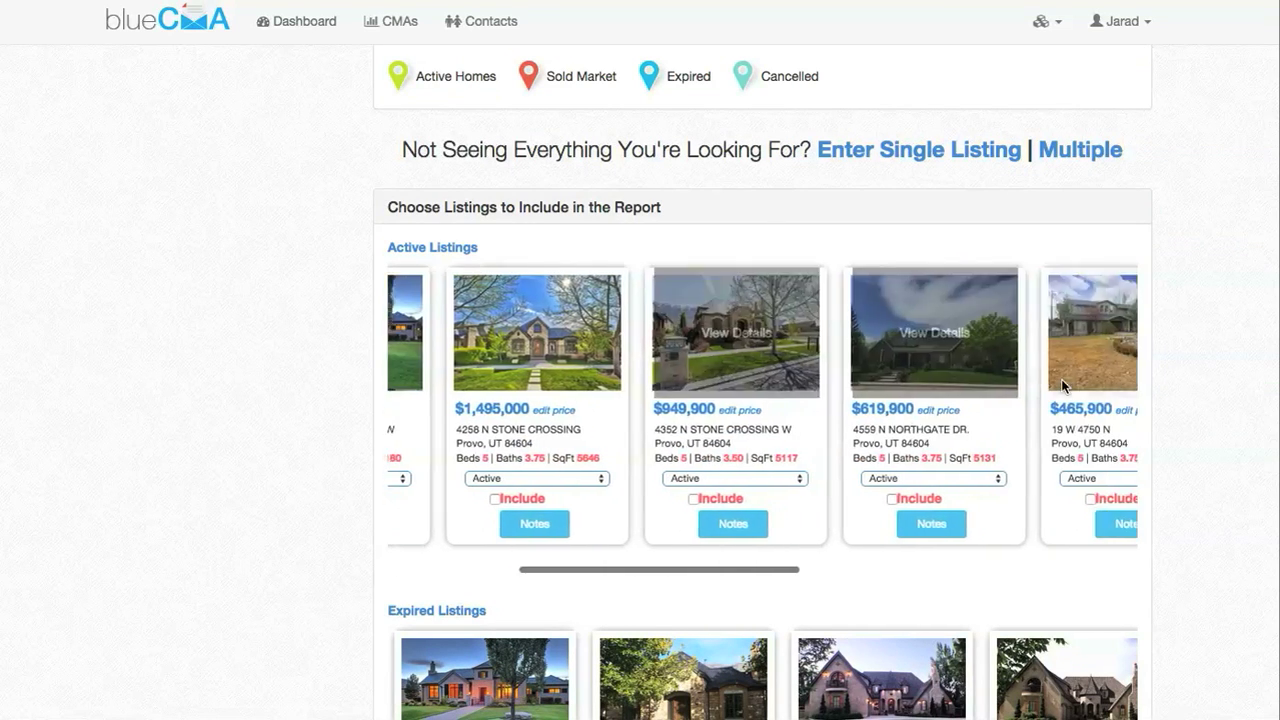
left_click(942, 152)
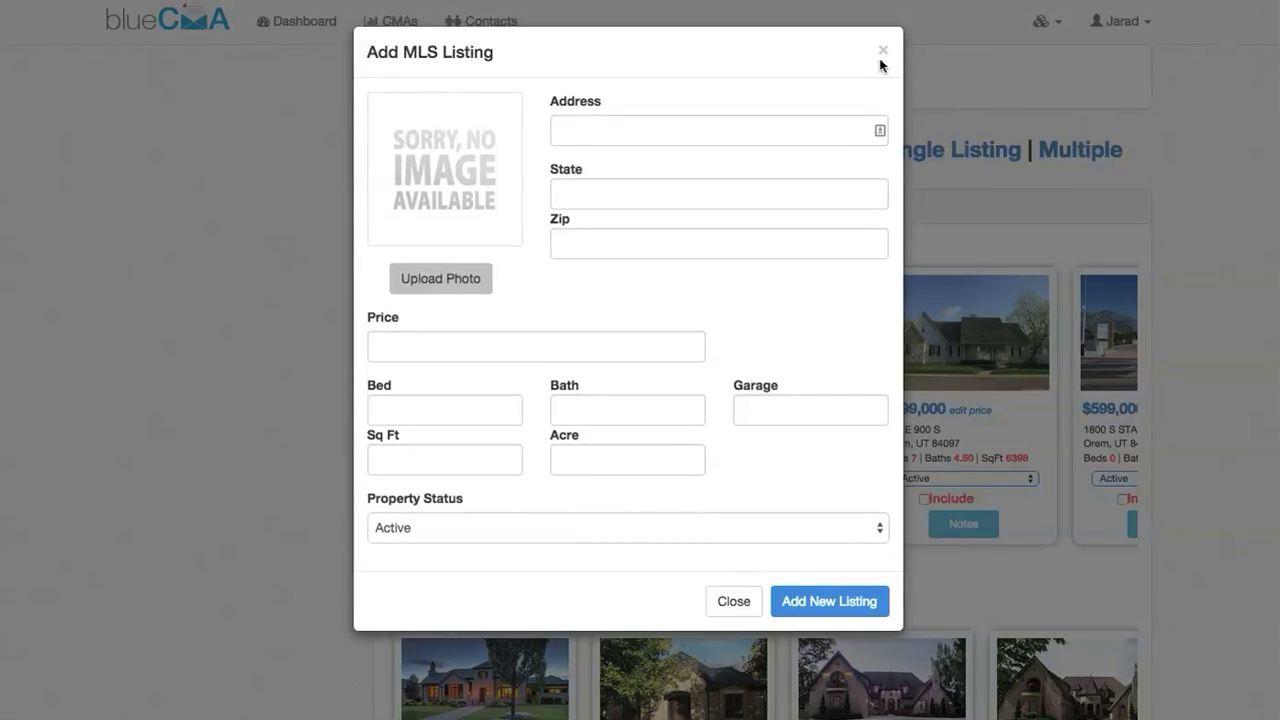
left_click(885, 48)
left_click(1063, 158)
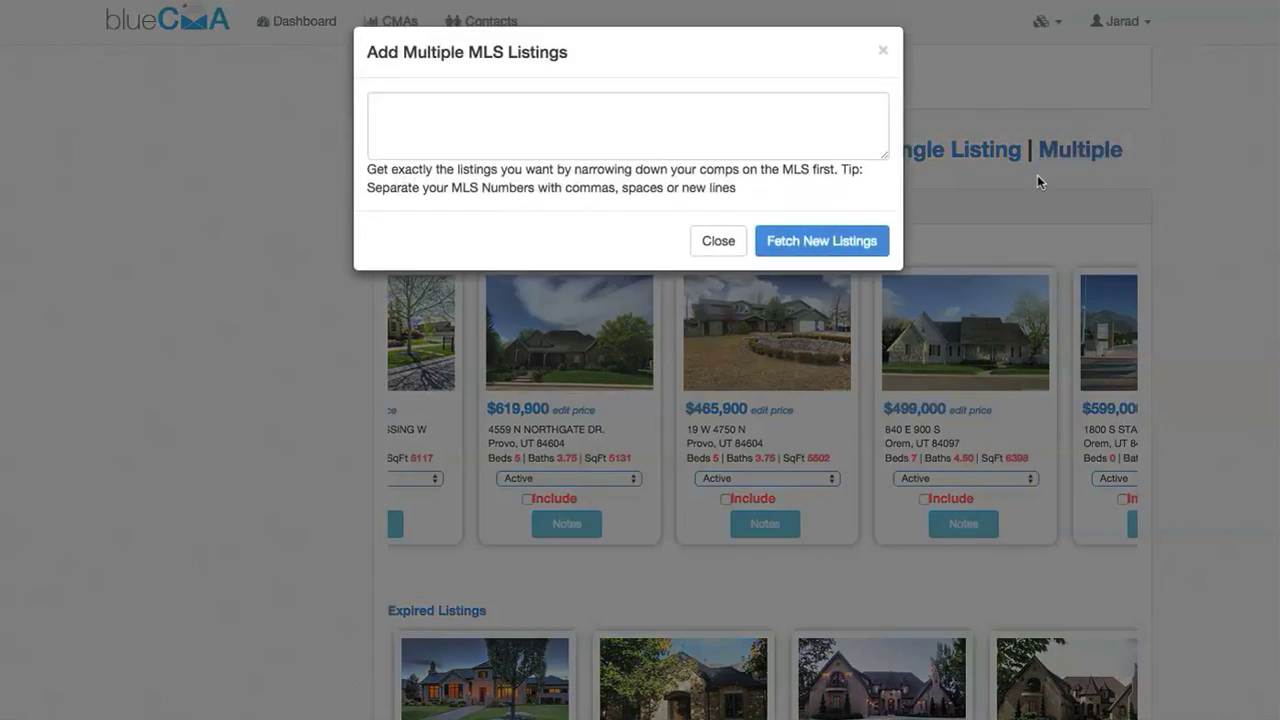
left_click(882, 52)
scroll(663, 366, "left", 5)
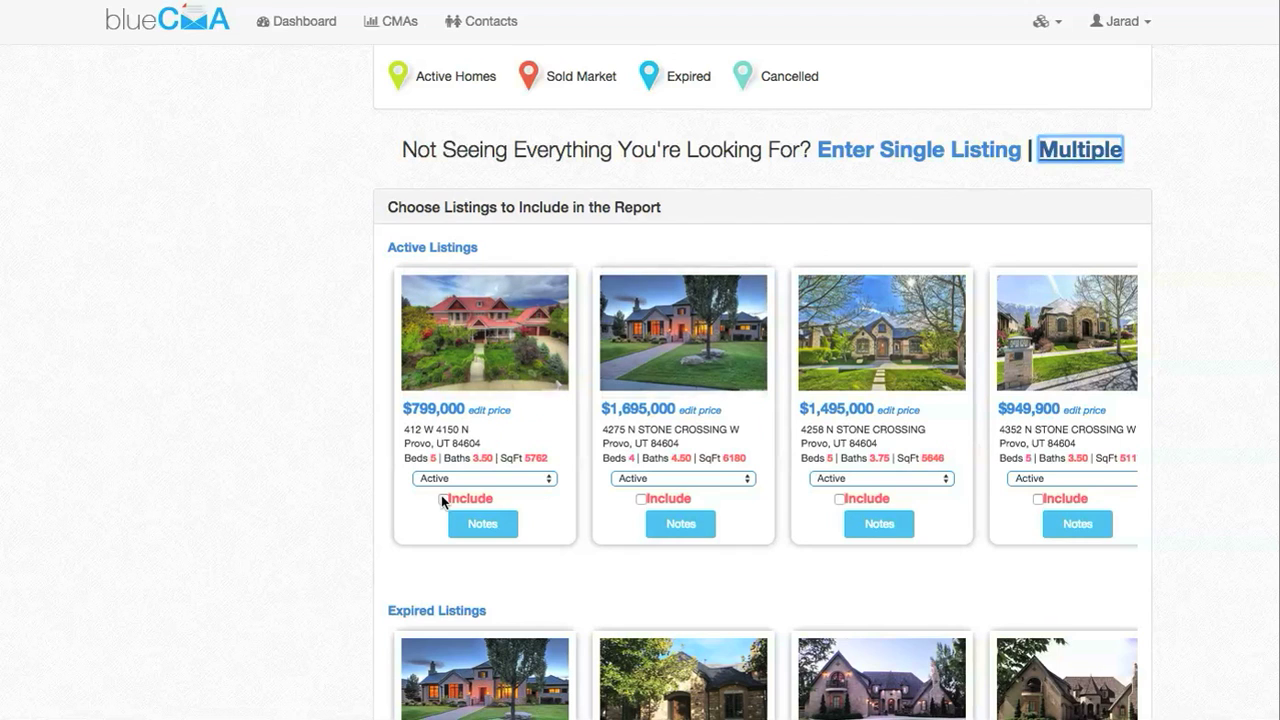
Include the $799,000, $1,695,000, $1,495,000 and $949,900 active listings as comparables
left_click(443, 498)
left_click(641, 498)
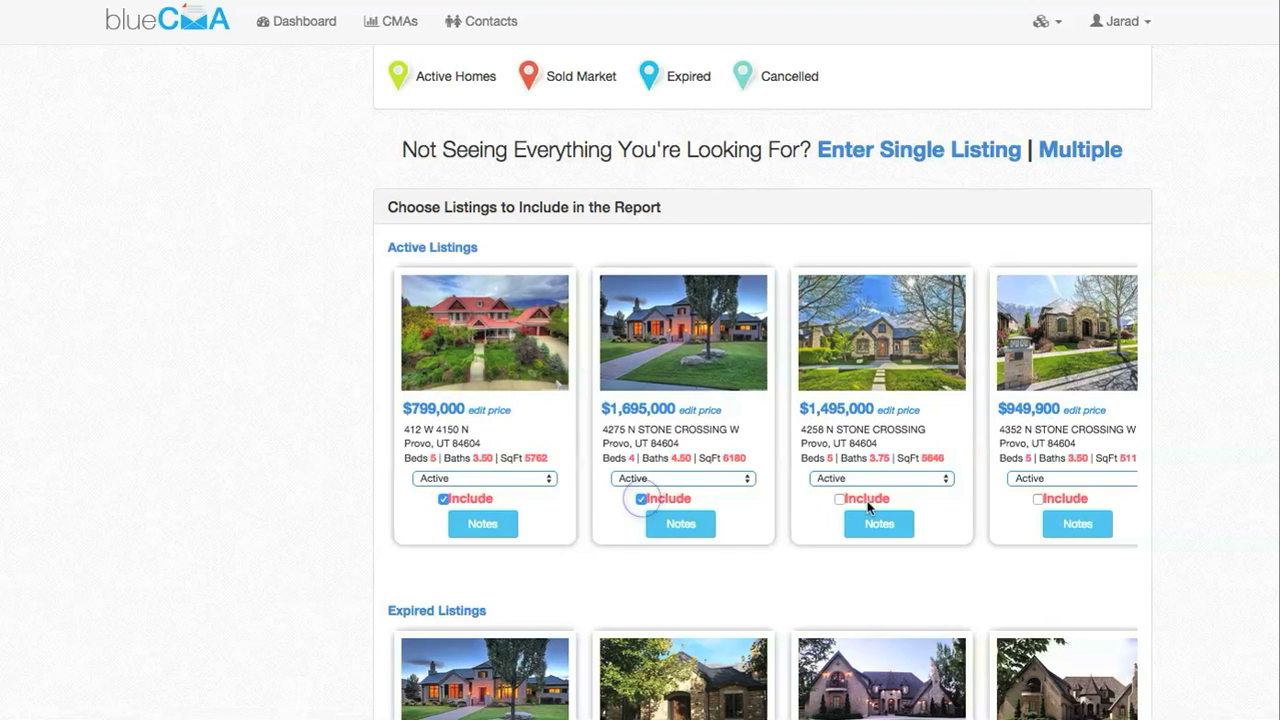
left_click(838, 498)
left_click(1040, 499)
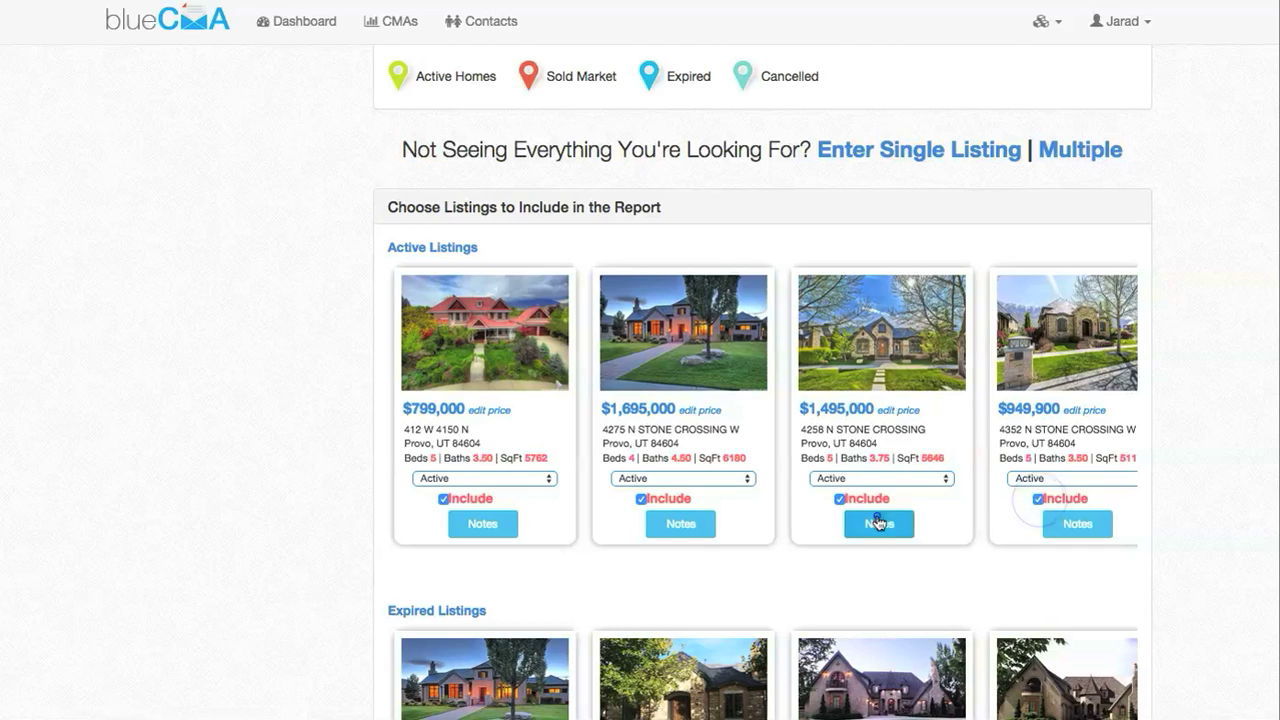
left_click(877, 522)
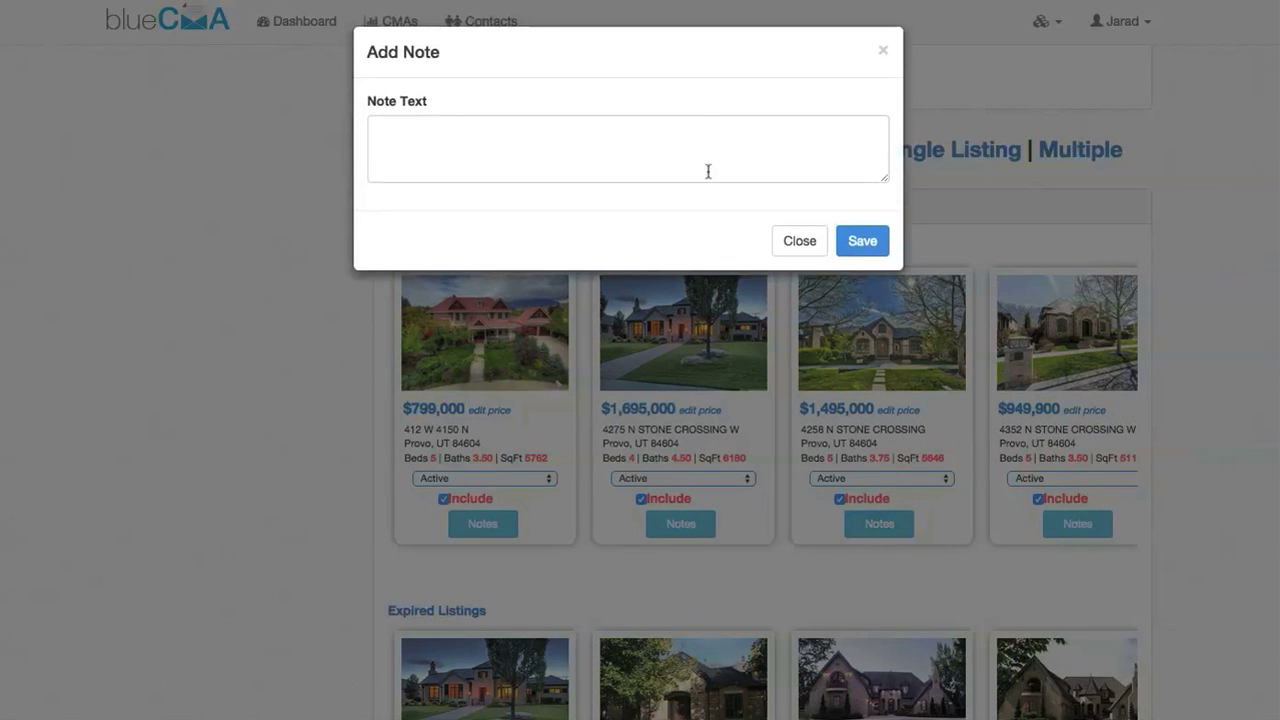
left_click(884, 51)
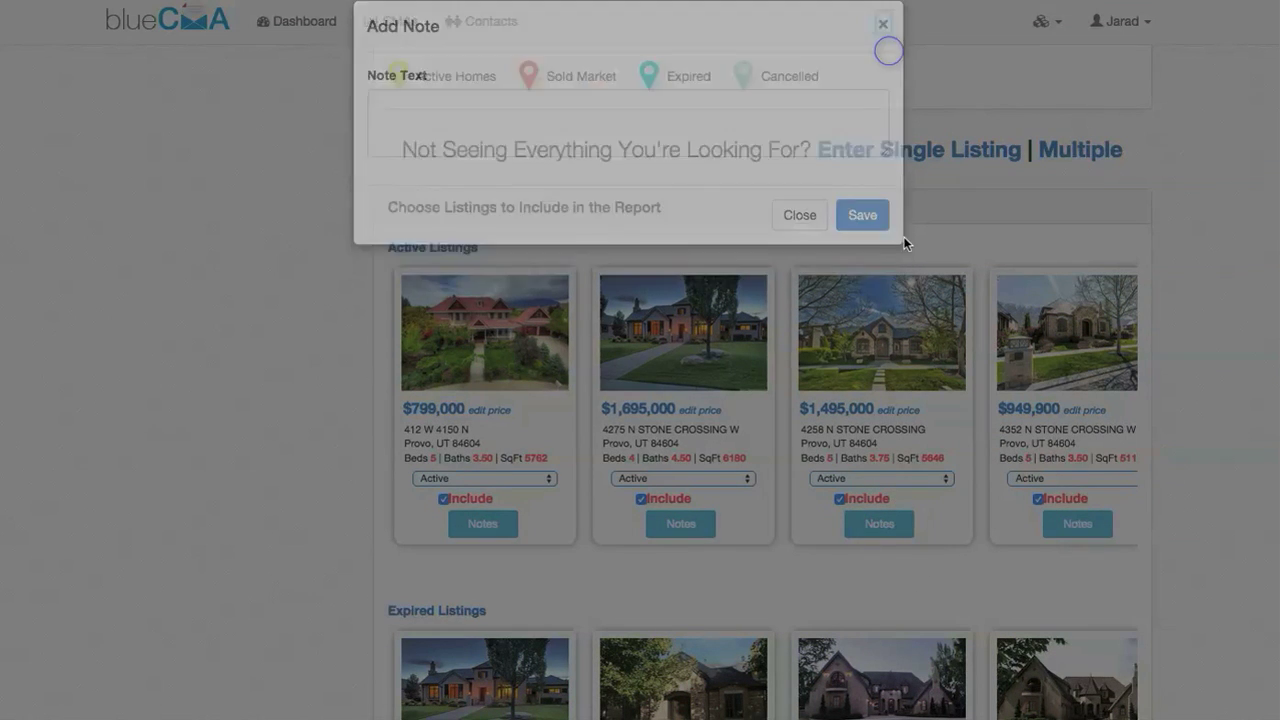
Include expired listings at $600,000, $949,900, $1,800,000, $600,000, $607,000 and $879,000, keeping status Expired
scroll(965, 365, "right", 5)
scroll(965, 365, "right", 1)
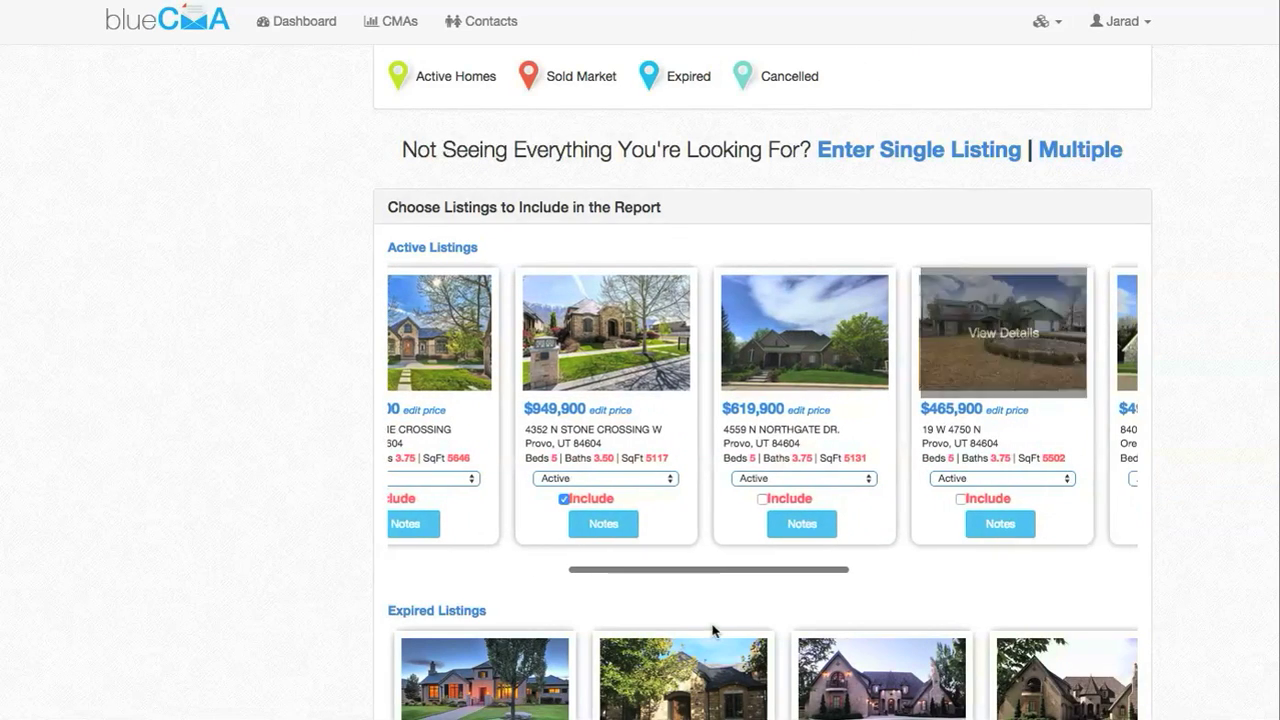
scroll(712, 605, "down", 3)
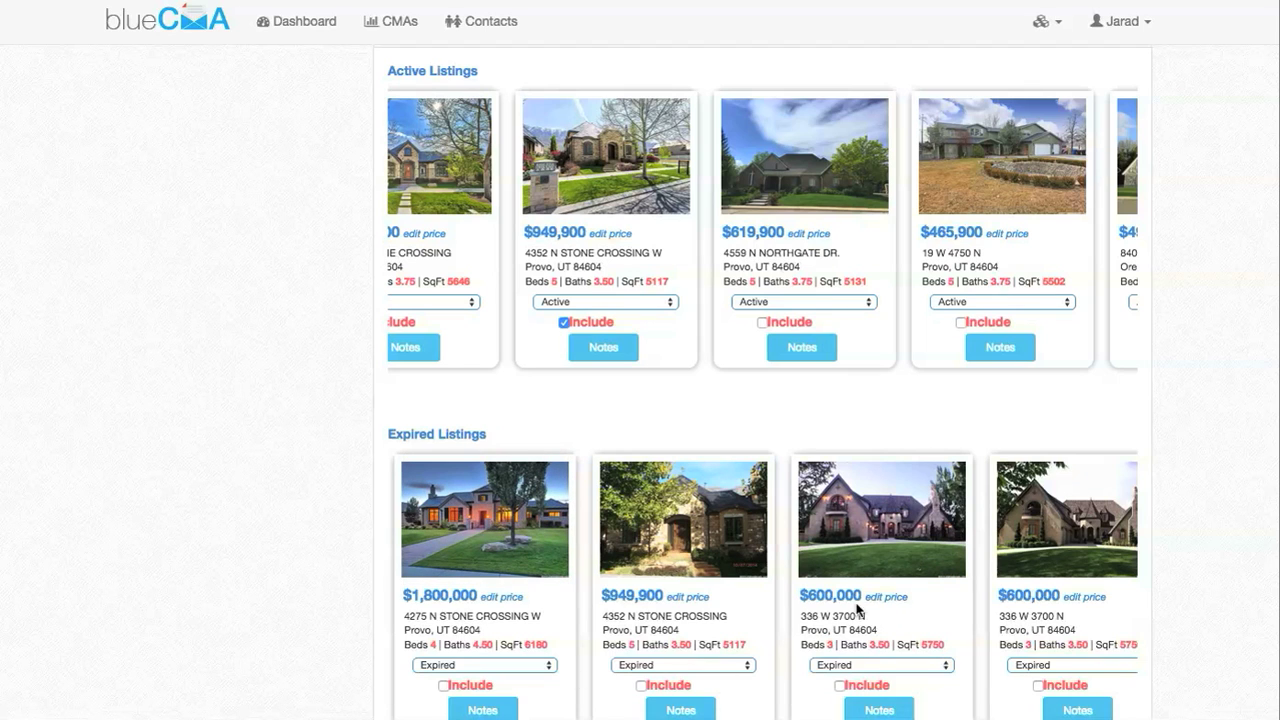
left_click(878, 666)
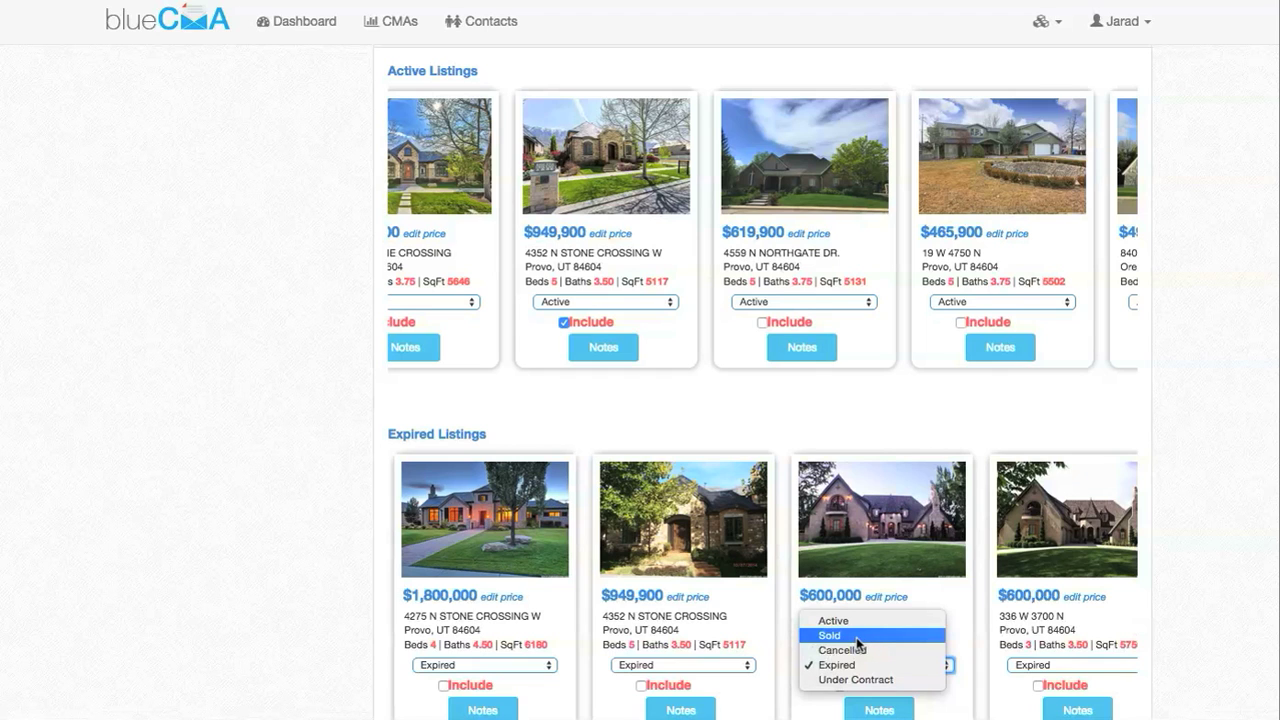
left_click(935, 714)
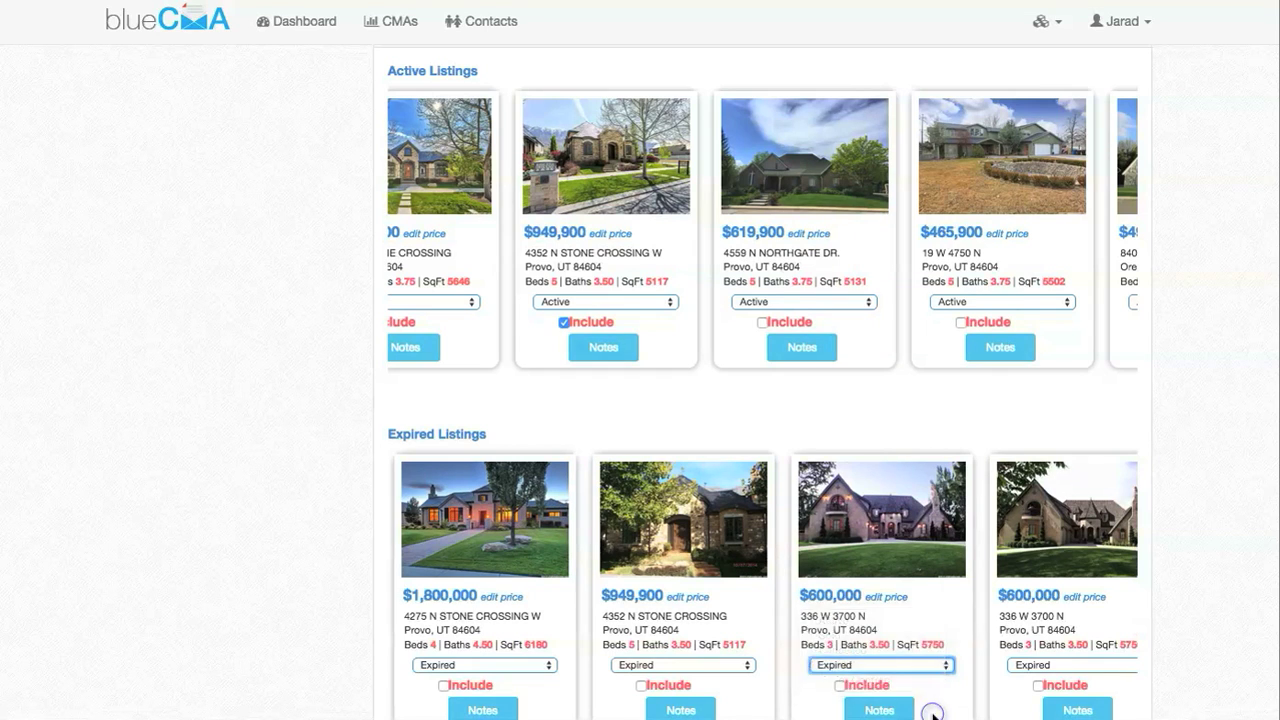
left_click(839, 685)
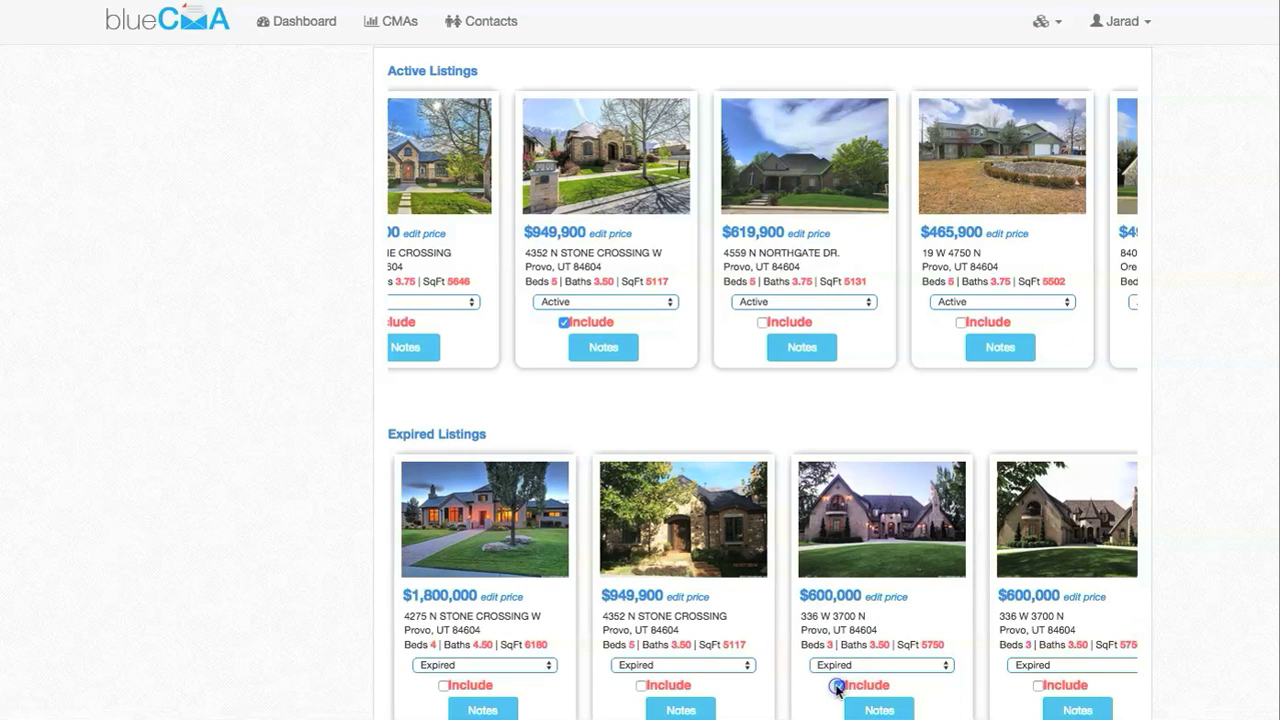
left_click(639, 686)
left_click(443, 685)
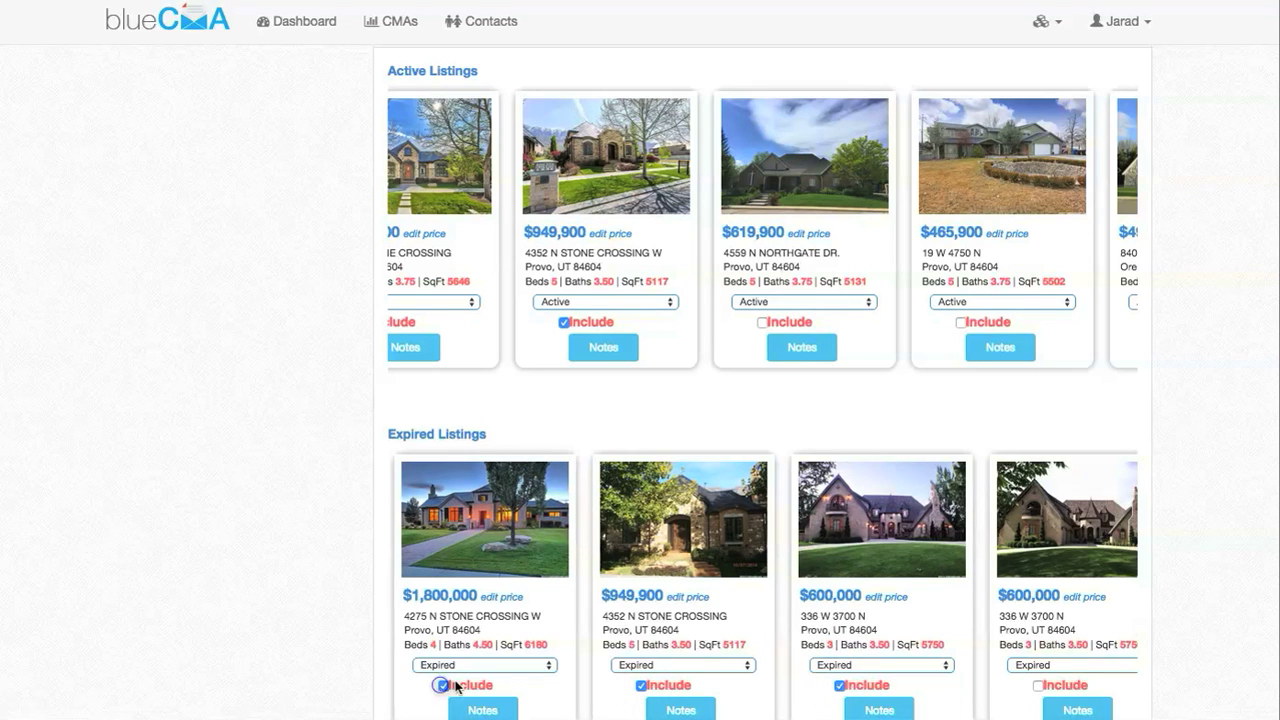
scroll(905, 706, "right", 5)
left_click(802, 686)
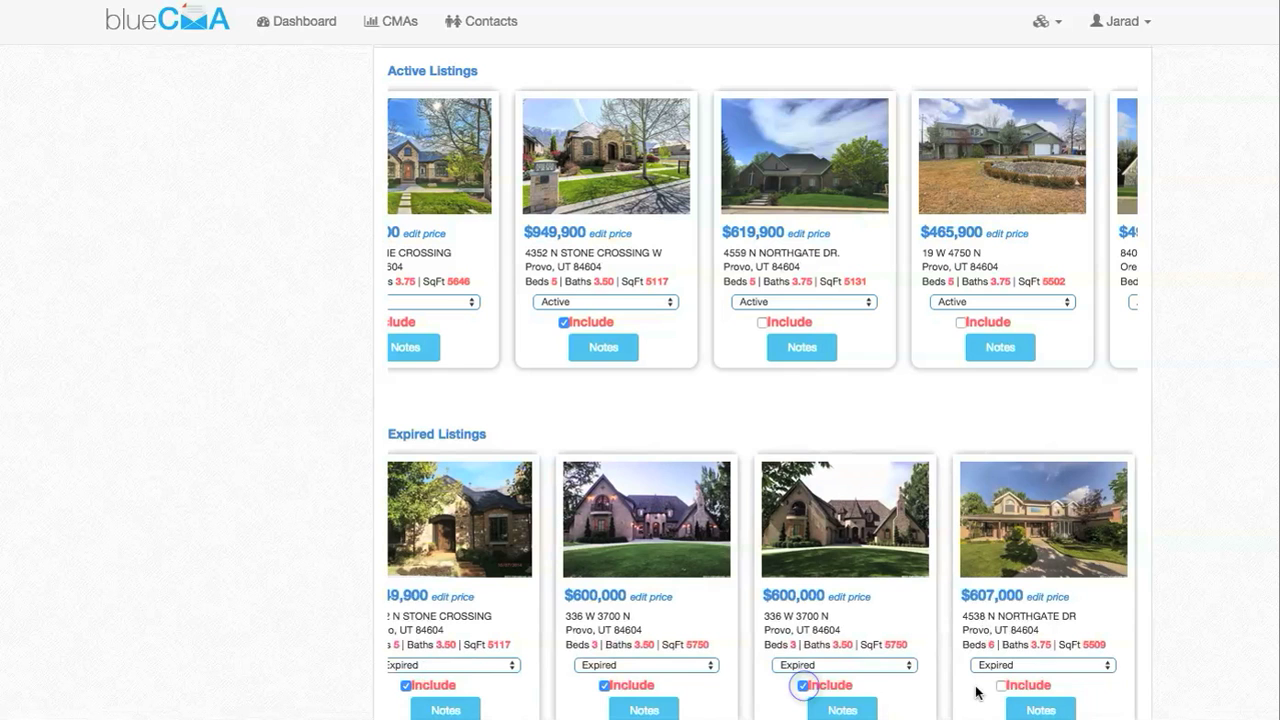
scroll(900, 690, "right", 1)
left_click(994, 686)
scroll(1022, 690, "right", 10)
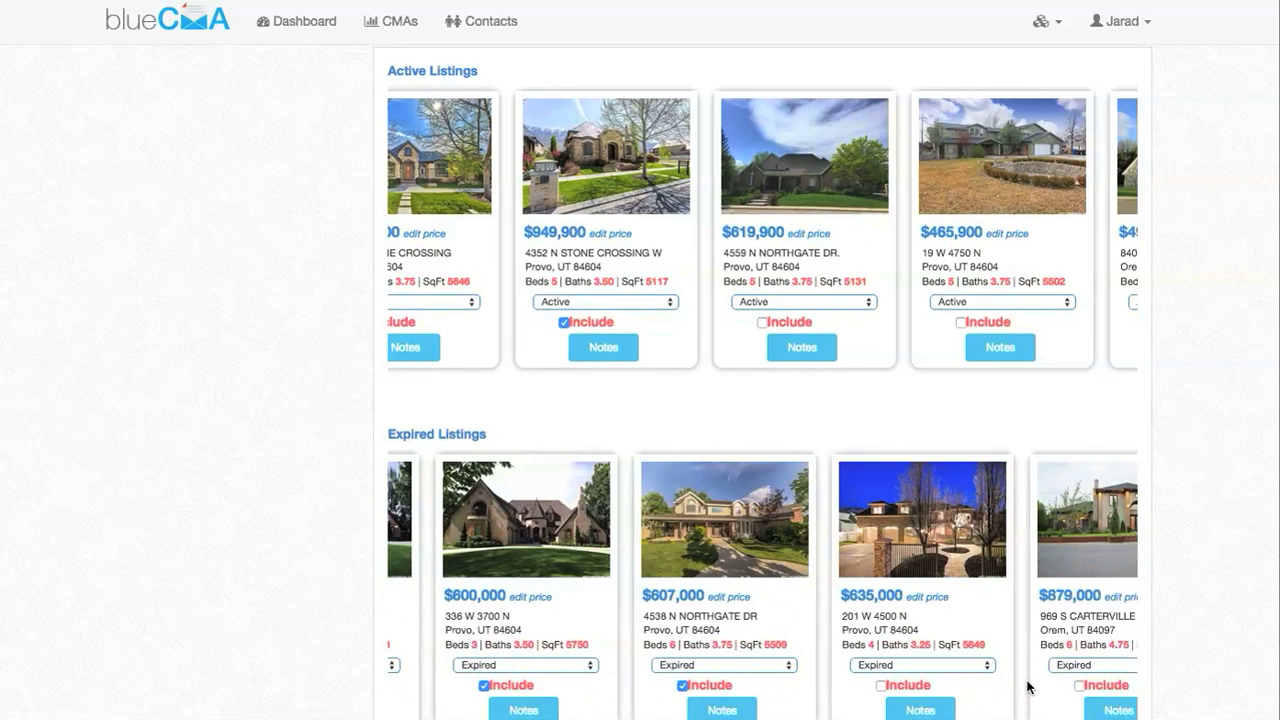
left_click(820, 685)
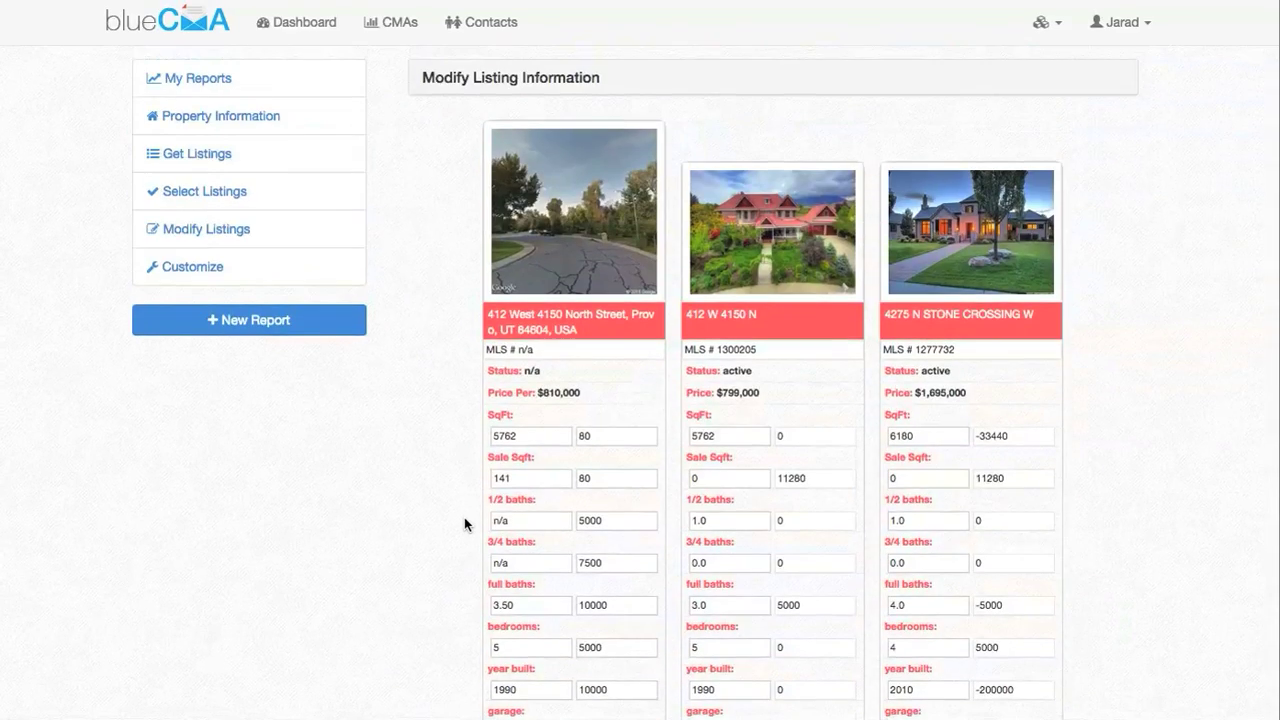
scroll(464, 517, "down", 5)
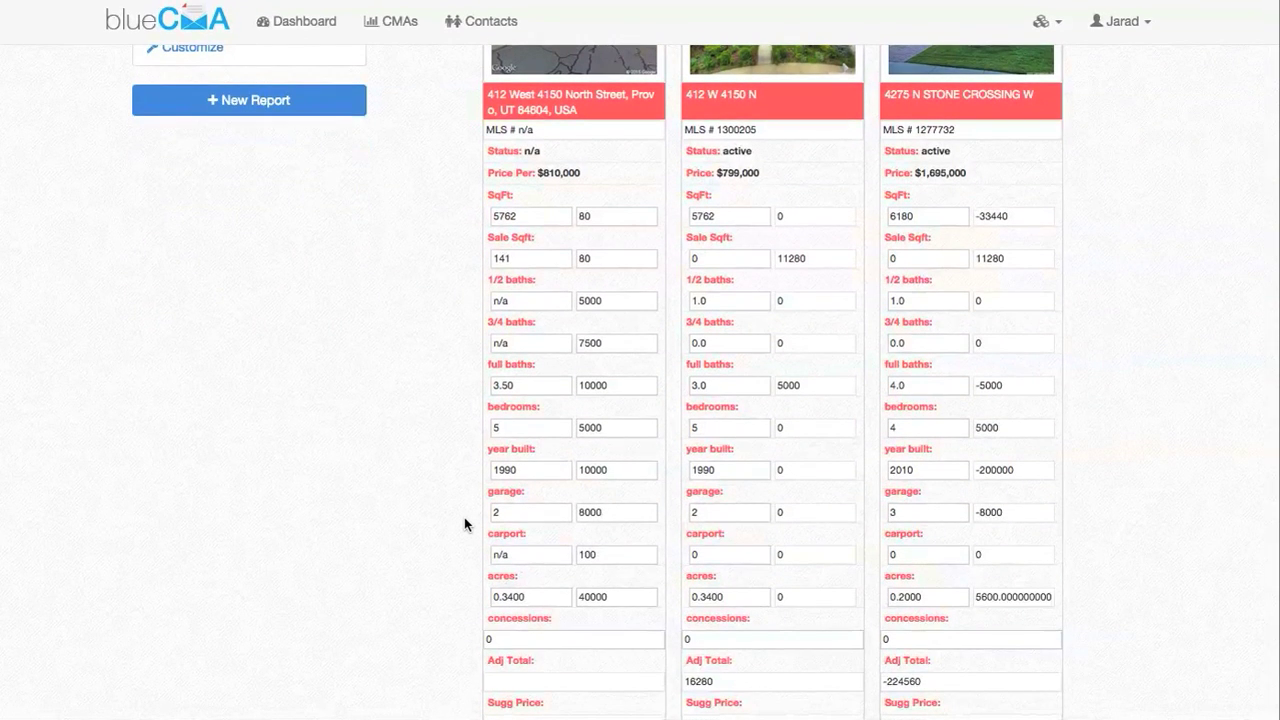
left_click(719, 641)
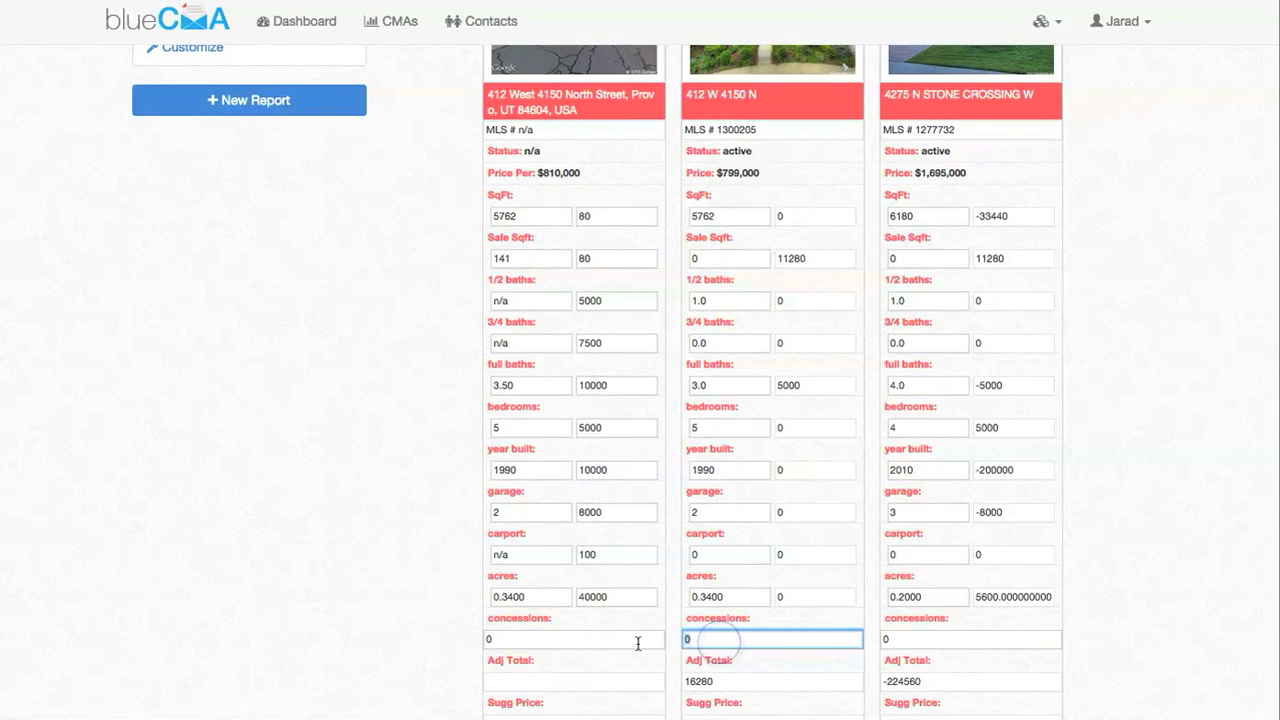
double_click(730, 682)
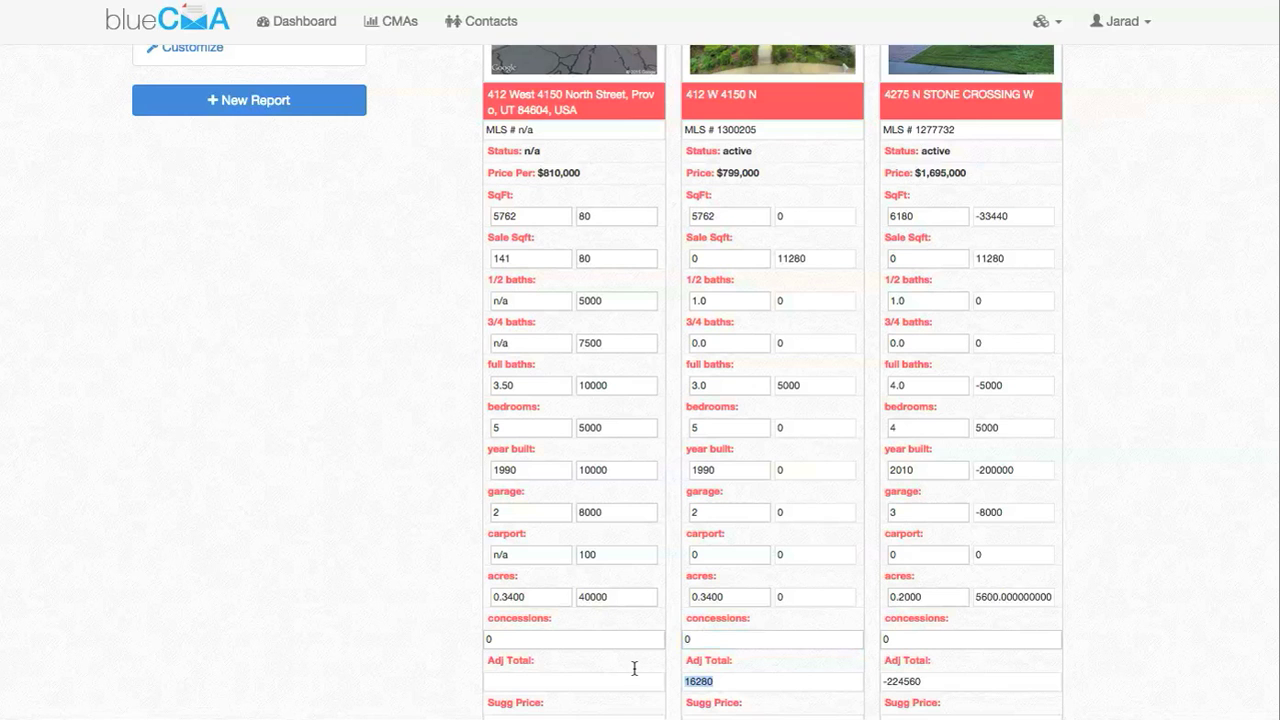
left_click(729, 640)
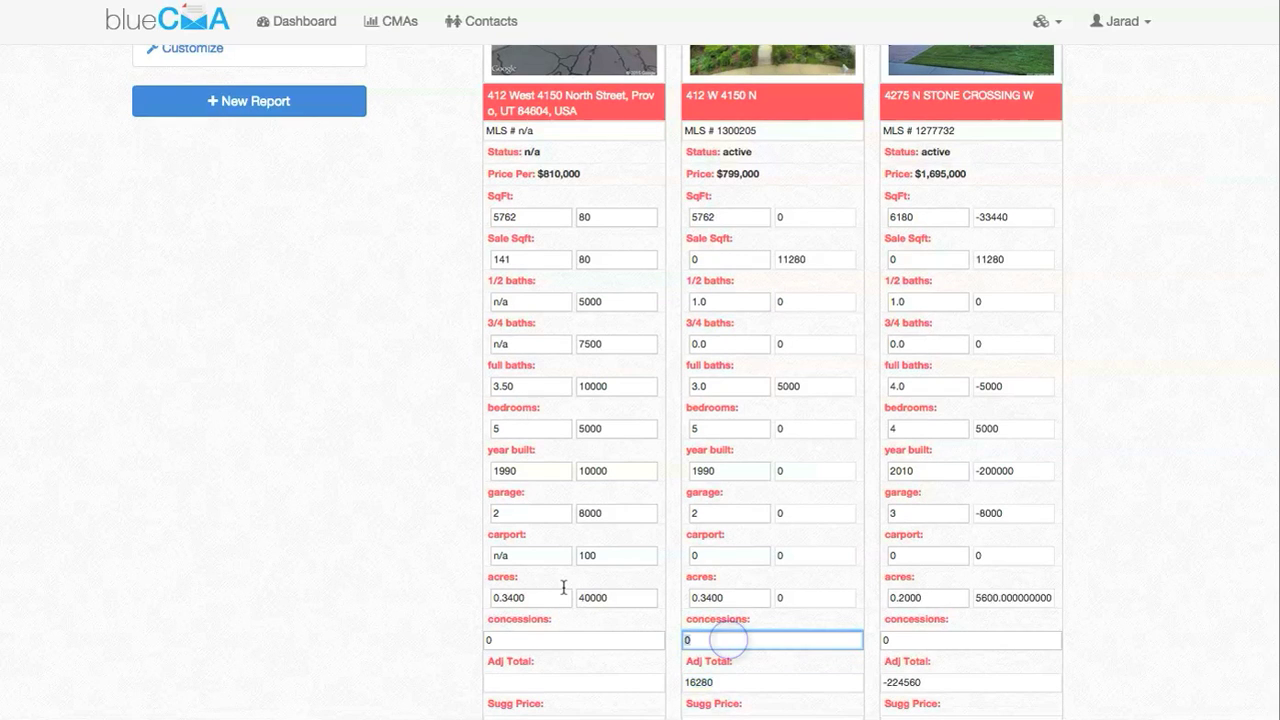
type("-5000")
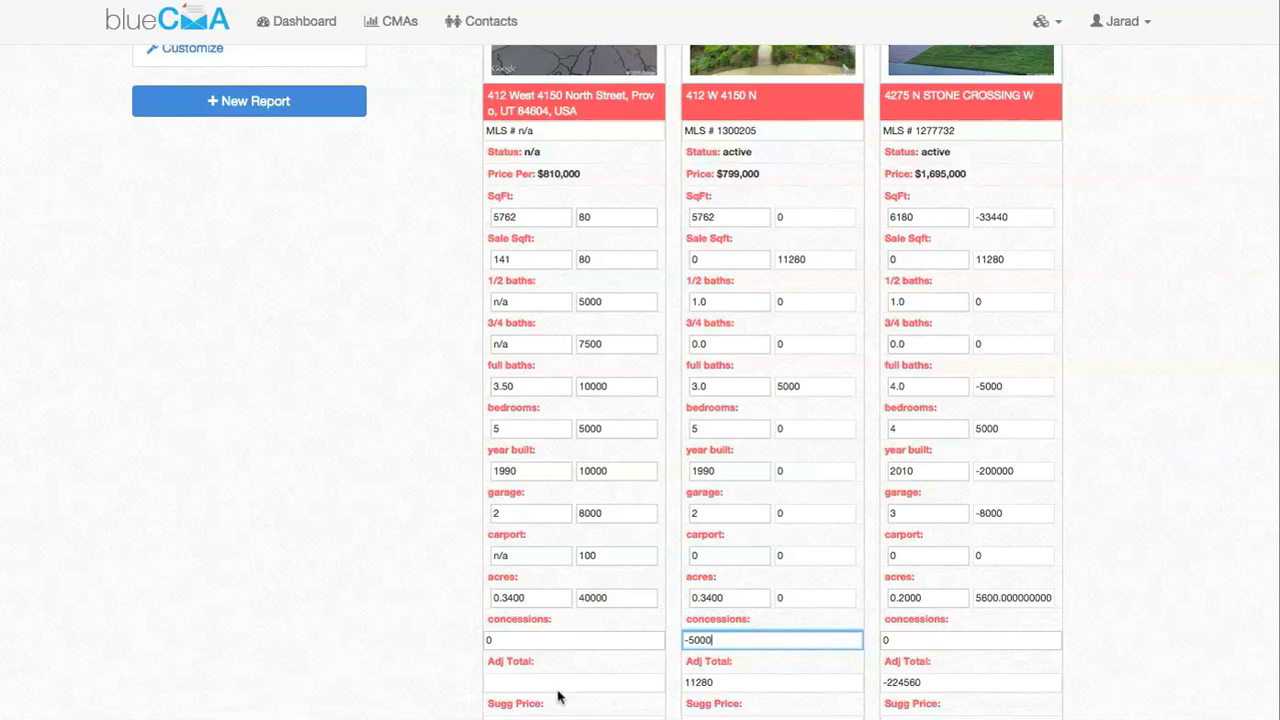
key("Tab")
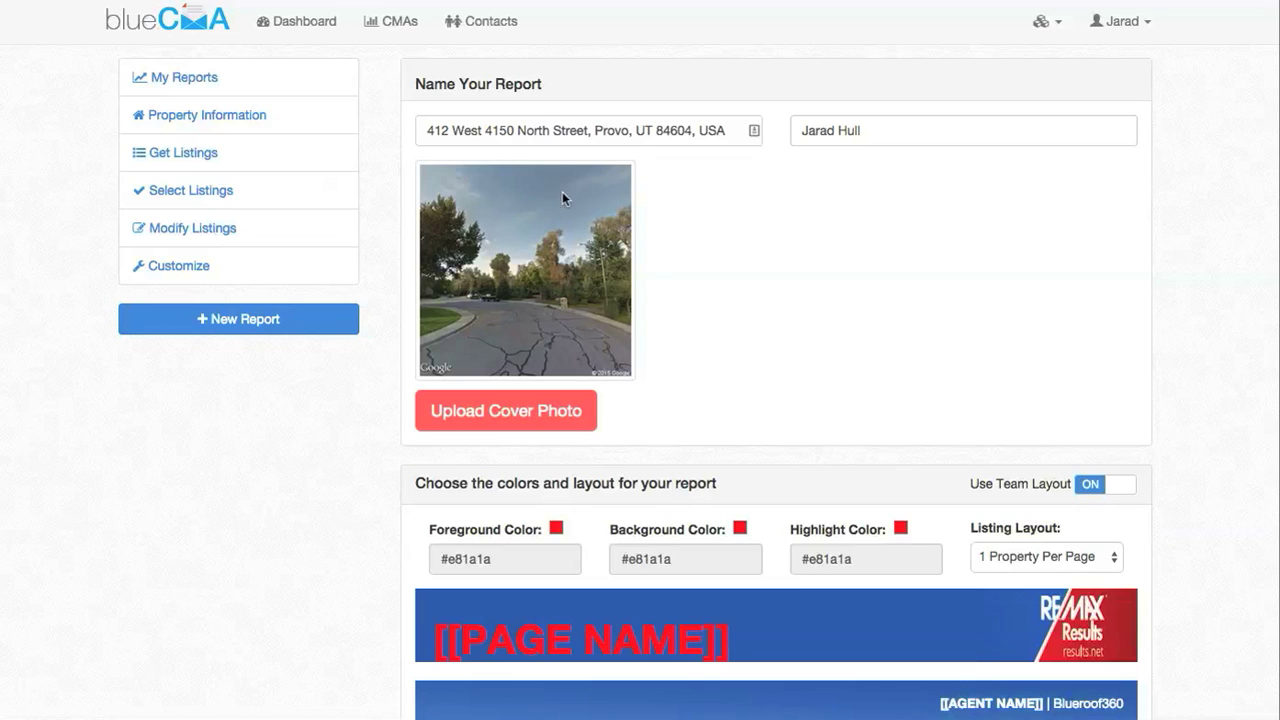
Stop using the team layout and colours for this report
scroll(472, 255, "down", 2)
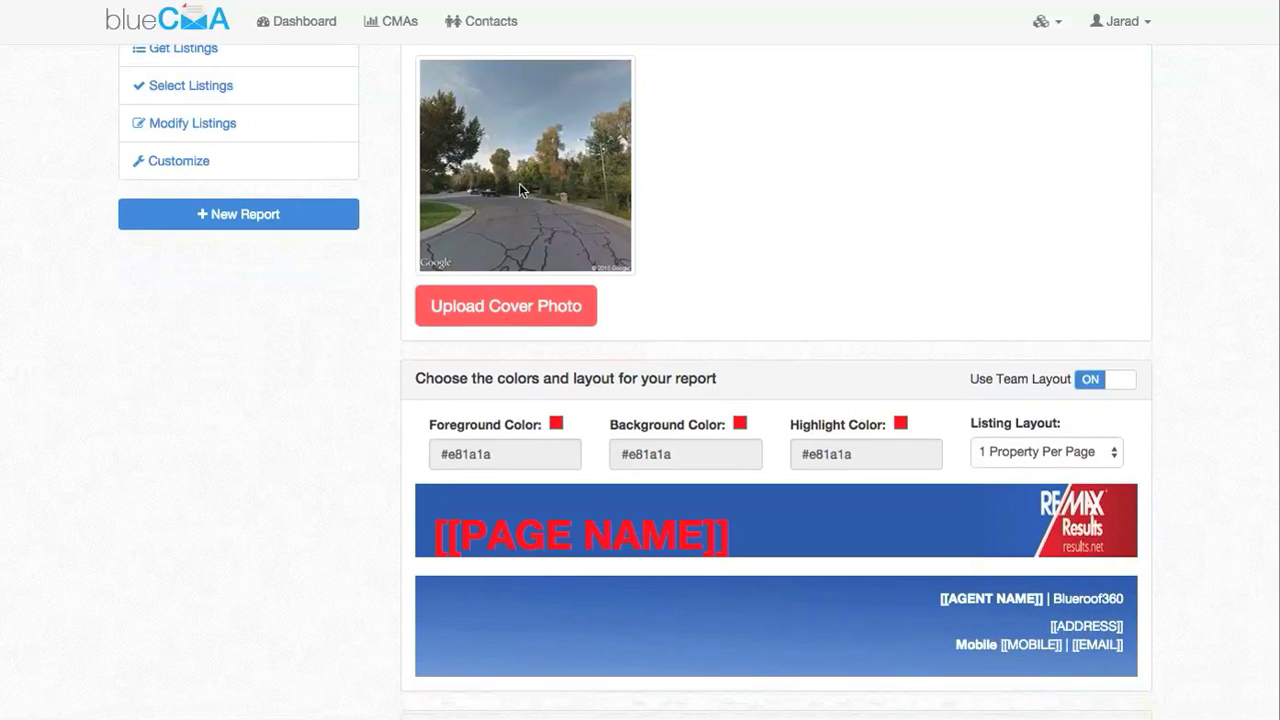
scroll(277, 268, "down", 1)
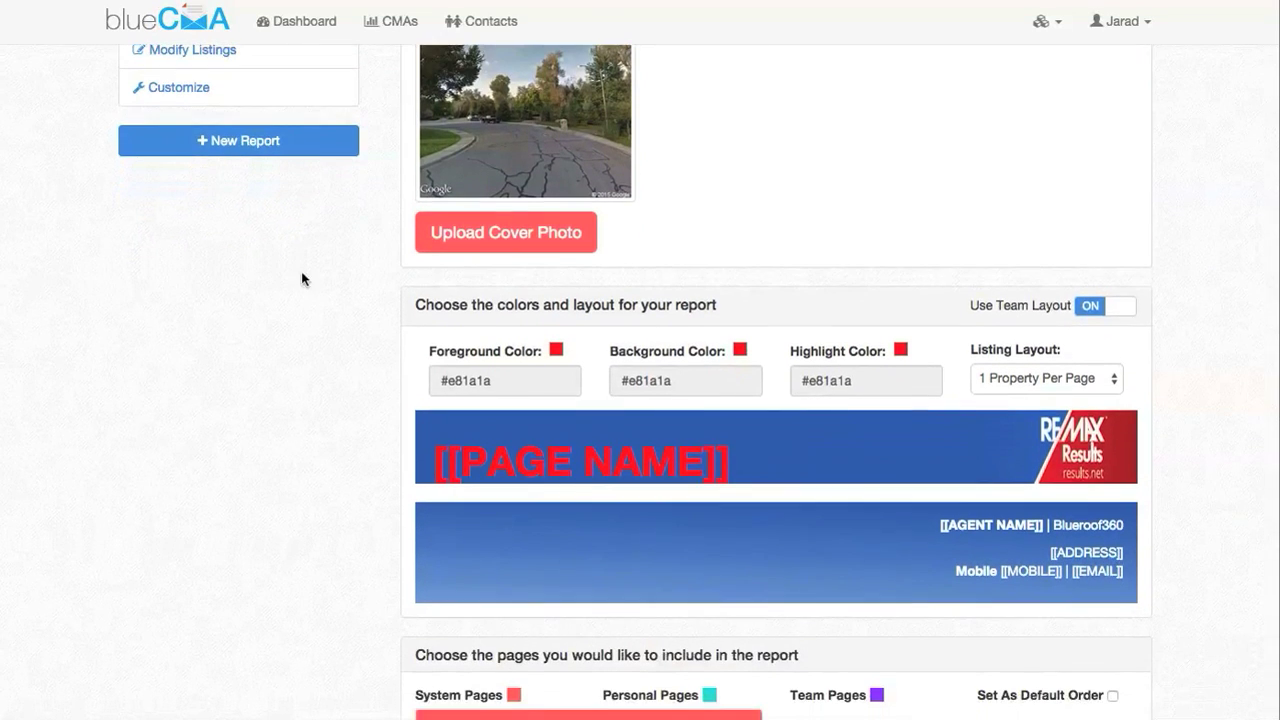
left_click(1122, 311)
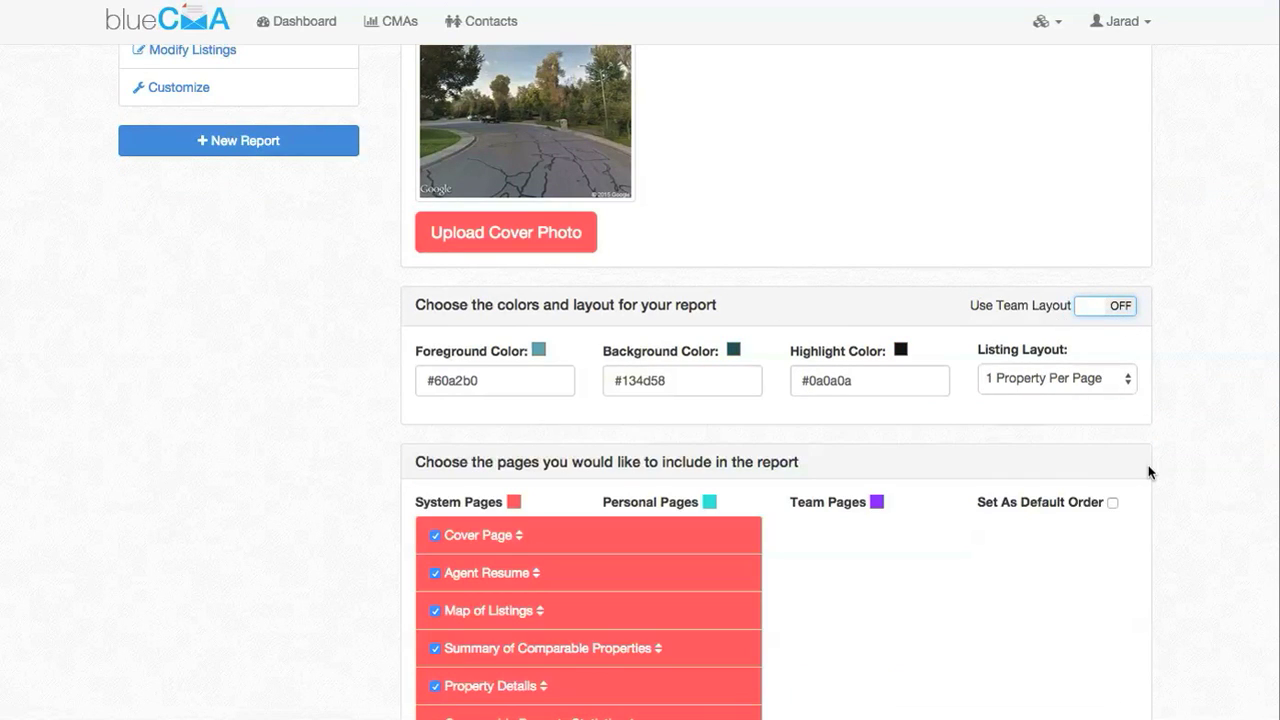
scroll(1162, 467, "down", 1)
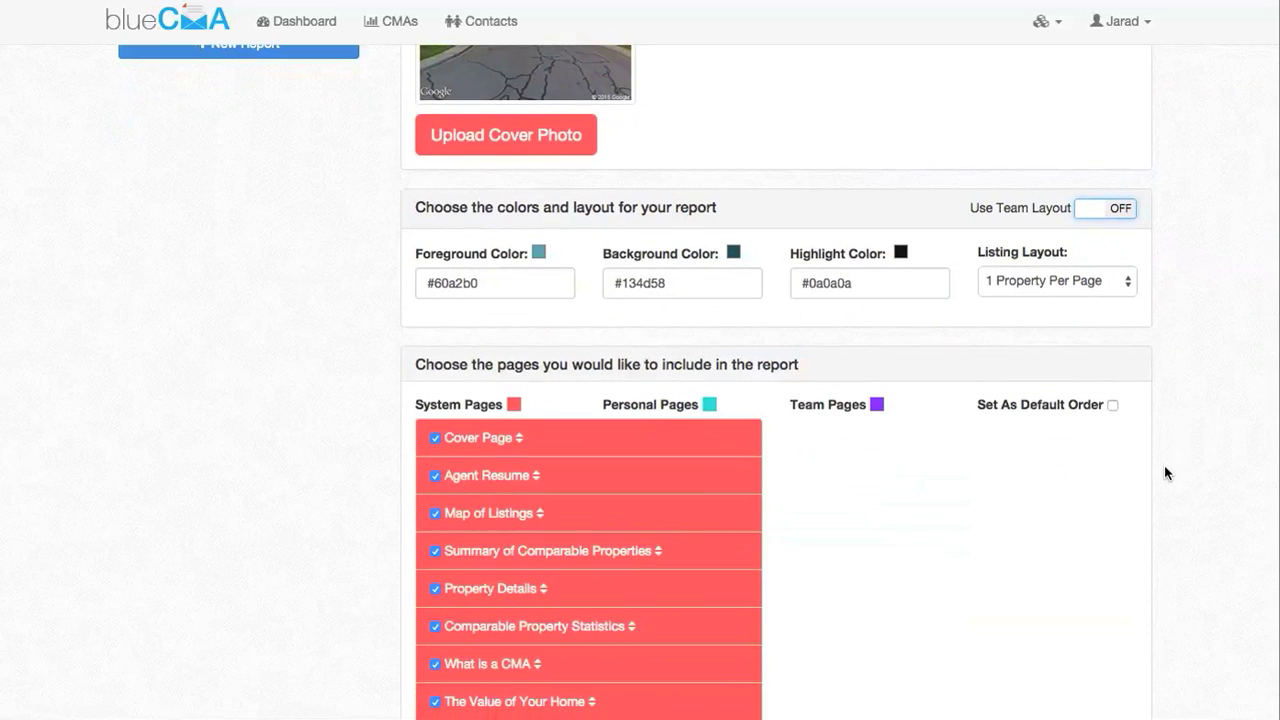
Check the #60a2b0 foreground, #134d58 background and #0a0a0a highlight colours, keeping 1 Property Per Page
left_click(520, 292)
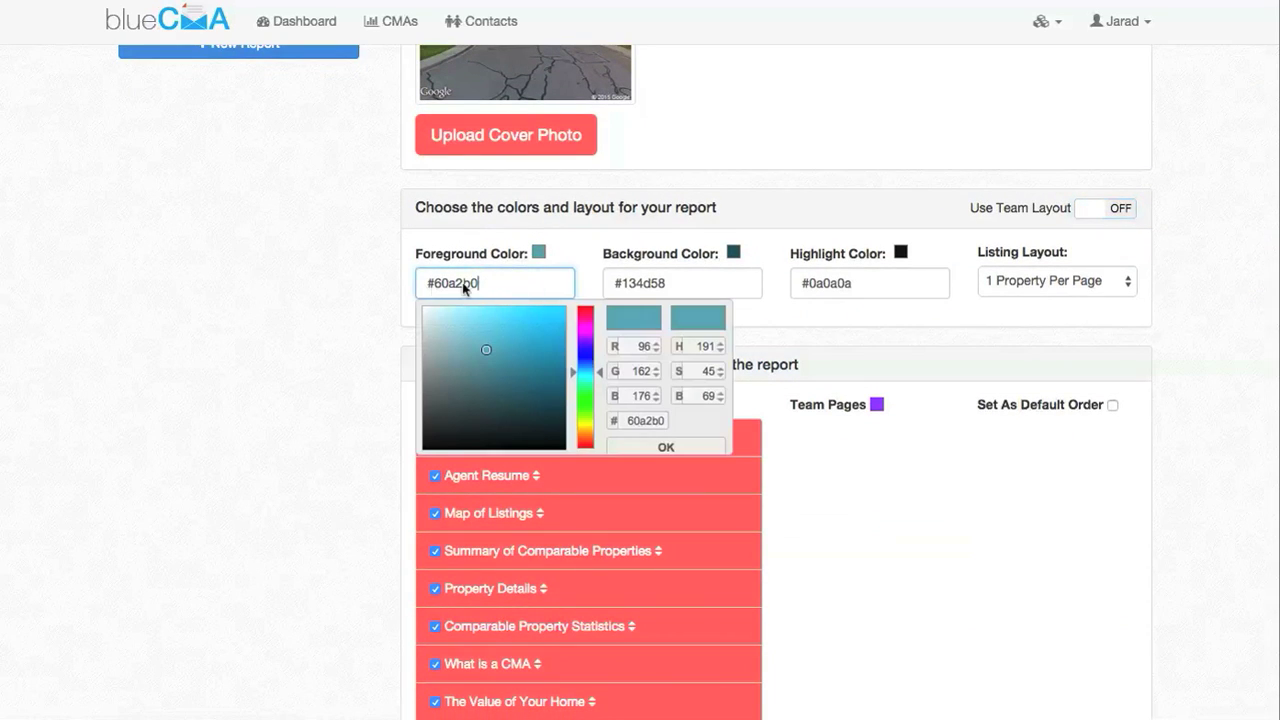
left_click(677, 283)
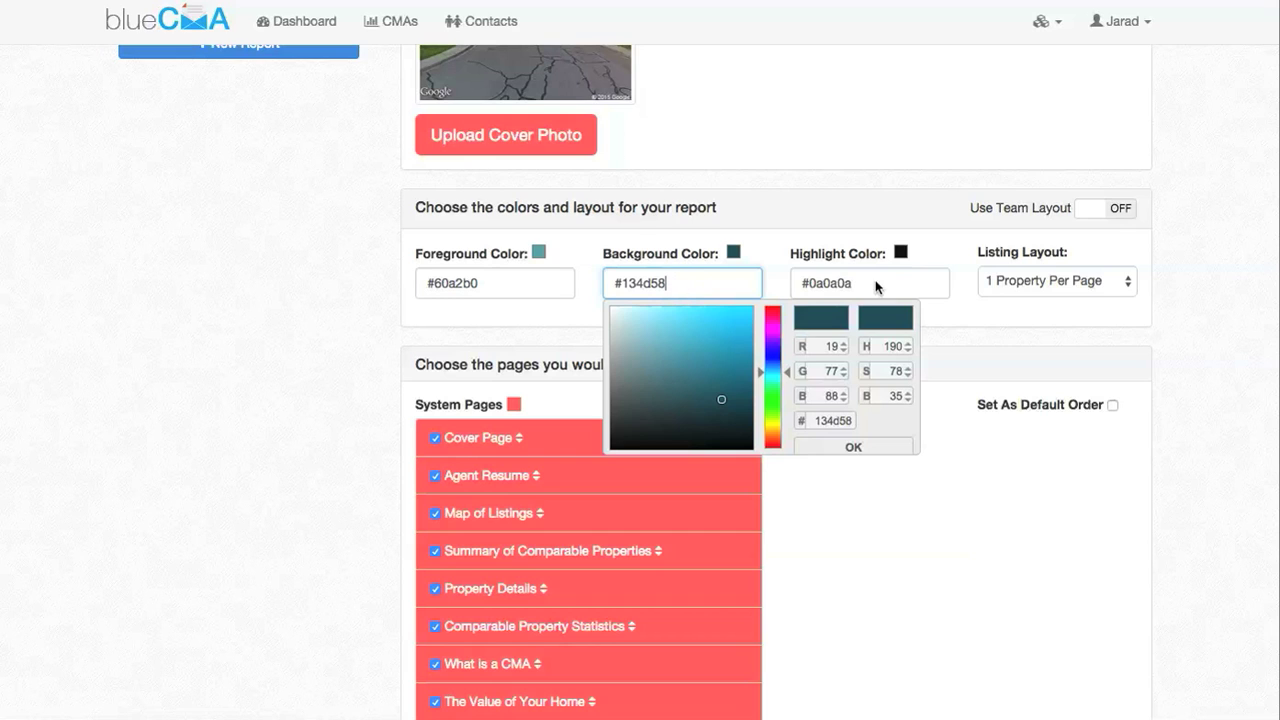
left_click(876, 285)
left_click(1221, 298)
left_click(1086, 280)
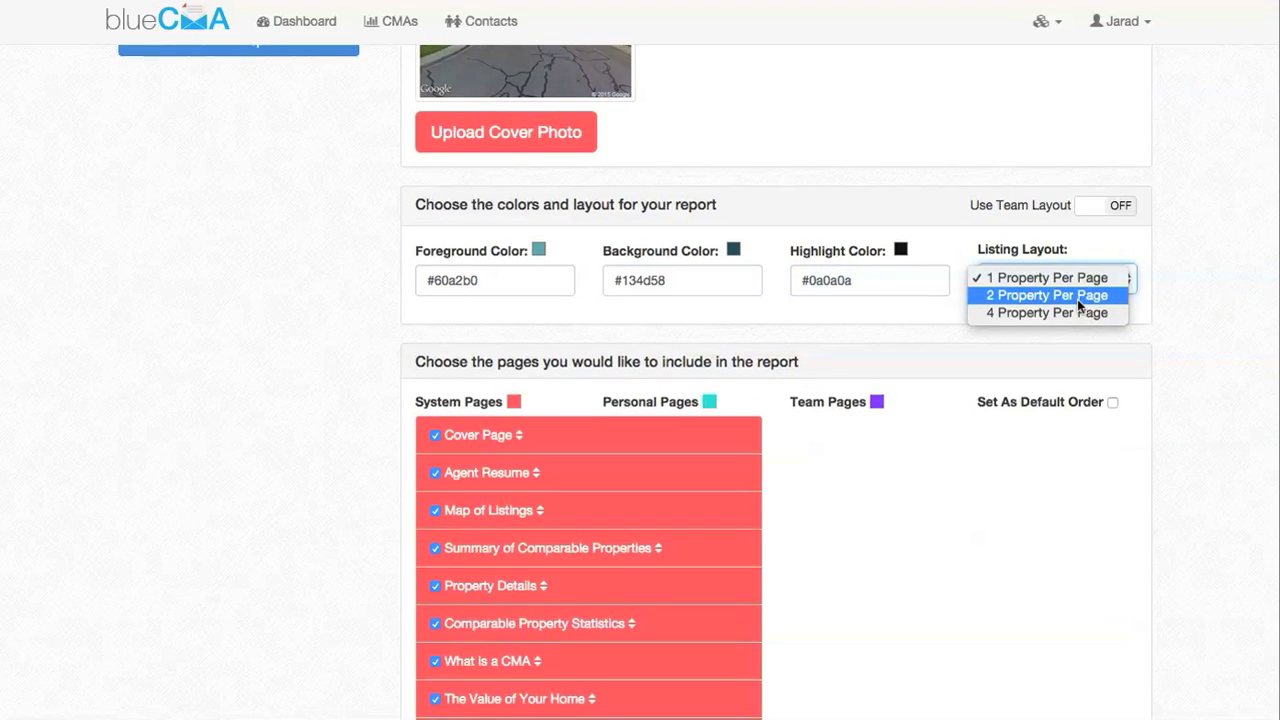
left_click(1263, 299)
scroll(1250, 305, "down", 5)
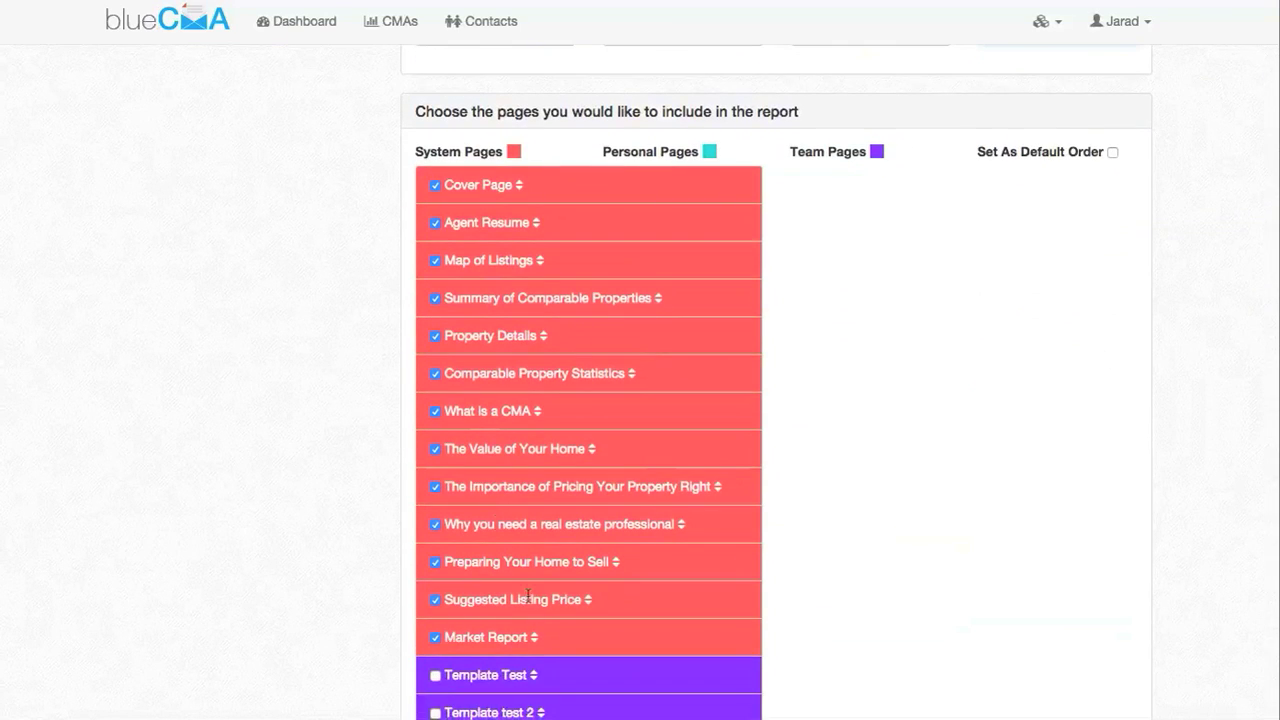
scroll(531, 612, "down", 3)
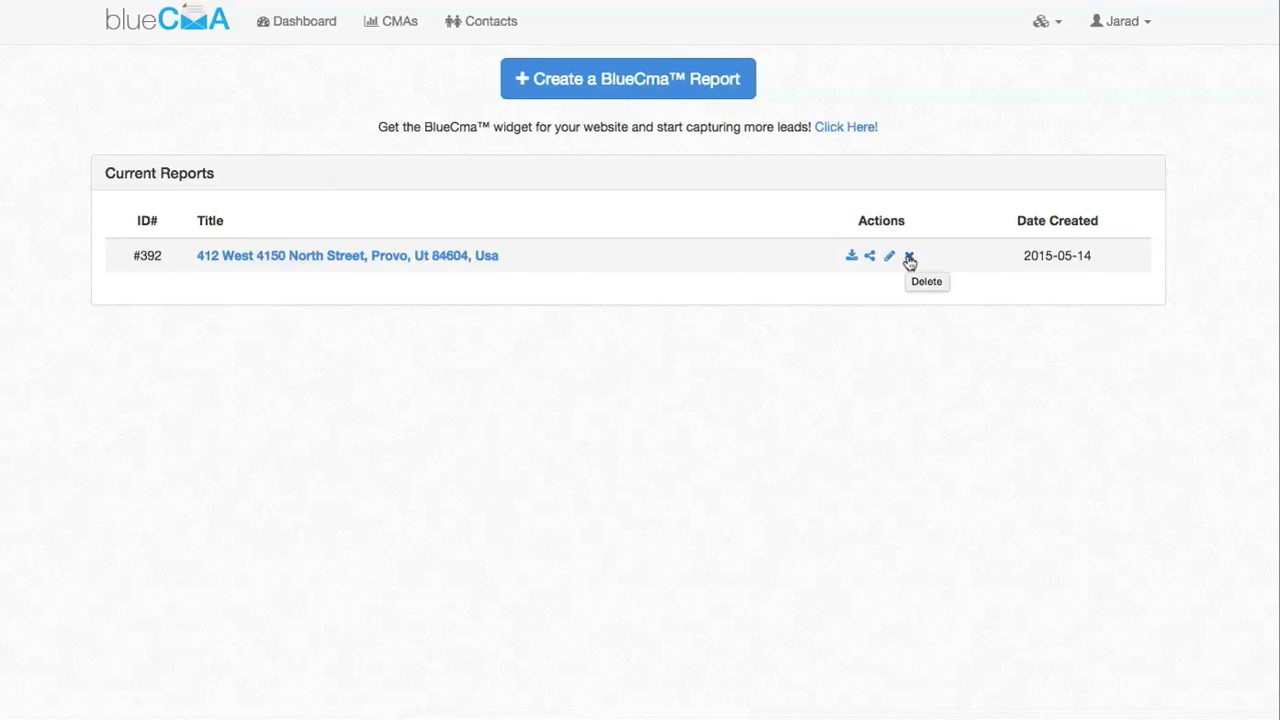
Open the finished Provo report from Current Reports to view its cover page
left_click(286, 262)
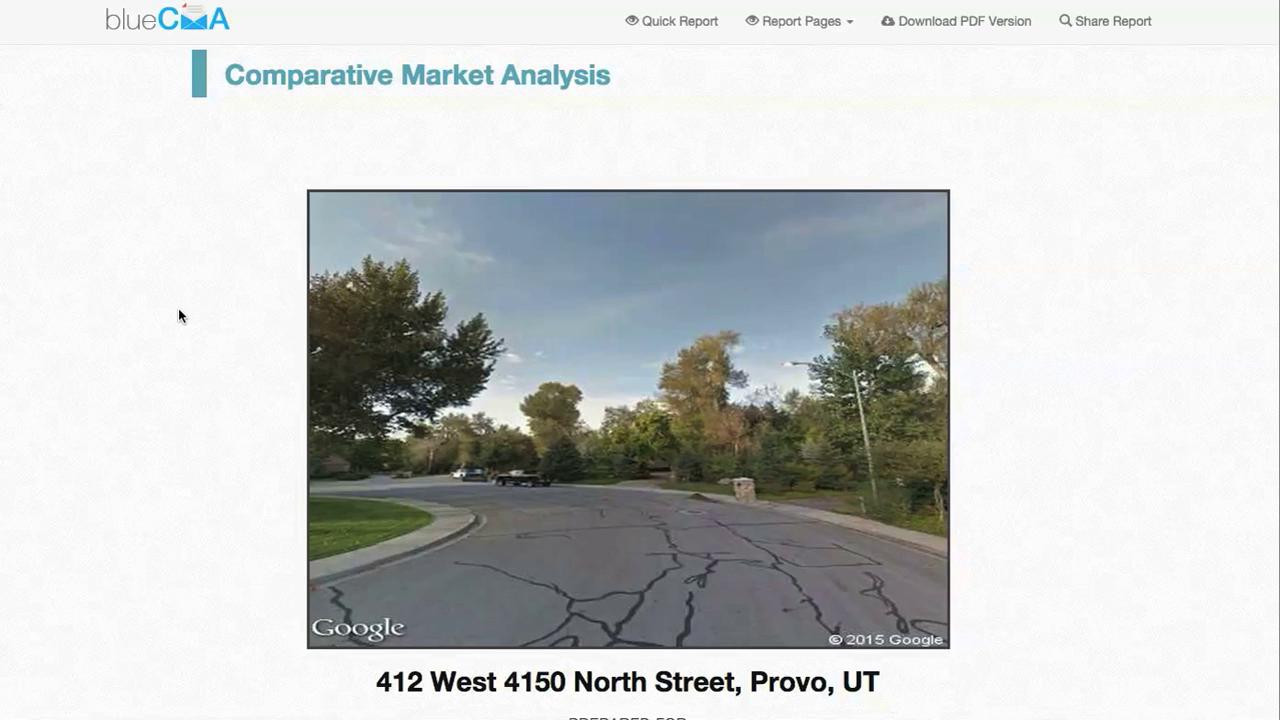
Scroll through the opening pages of the Provo report
scroll(179, 312, "down", 3)
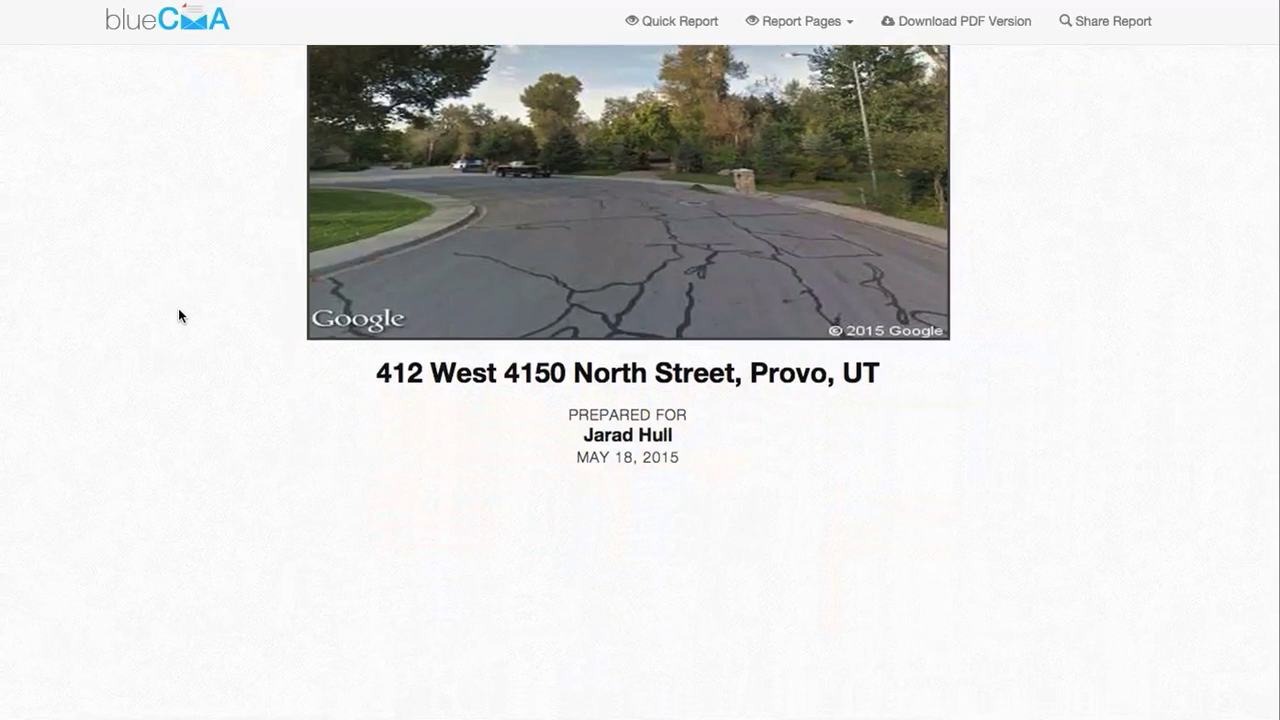
scroll(179, 314, "down", 10)
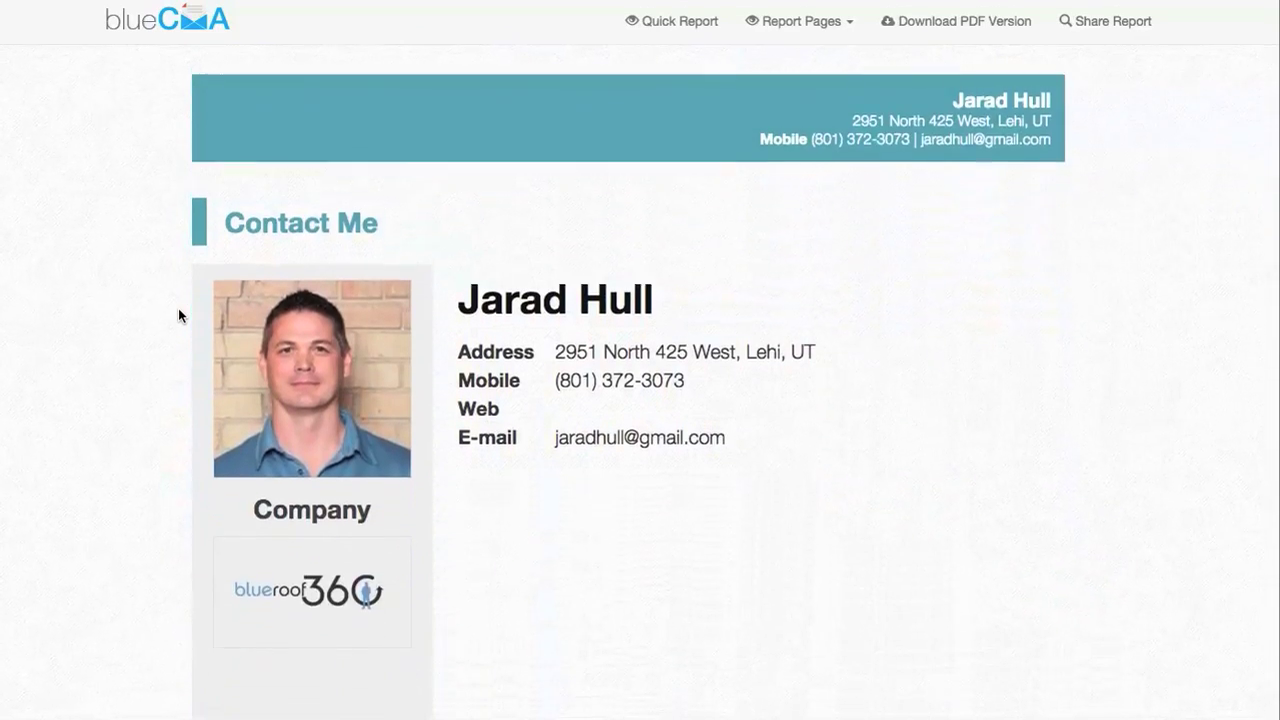
scroll(594, 483, "down", 2)
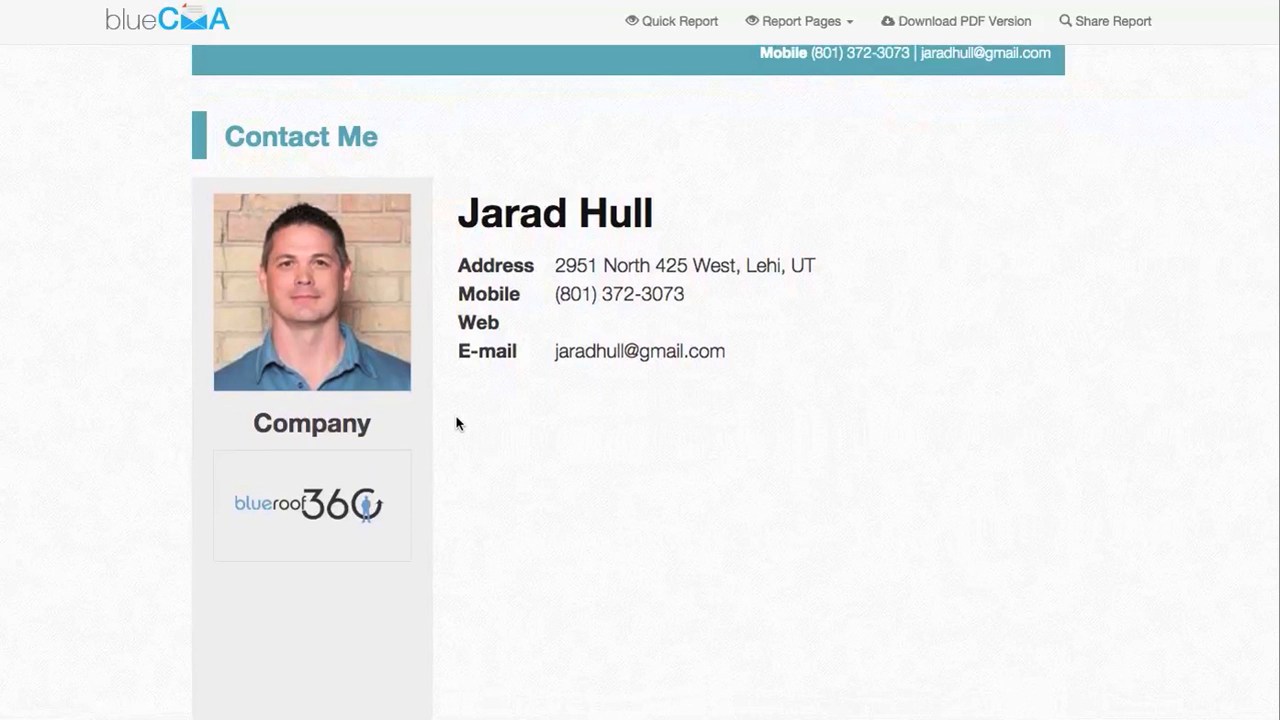
scroll(456, 424, "down", 10)
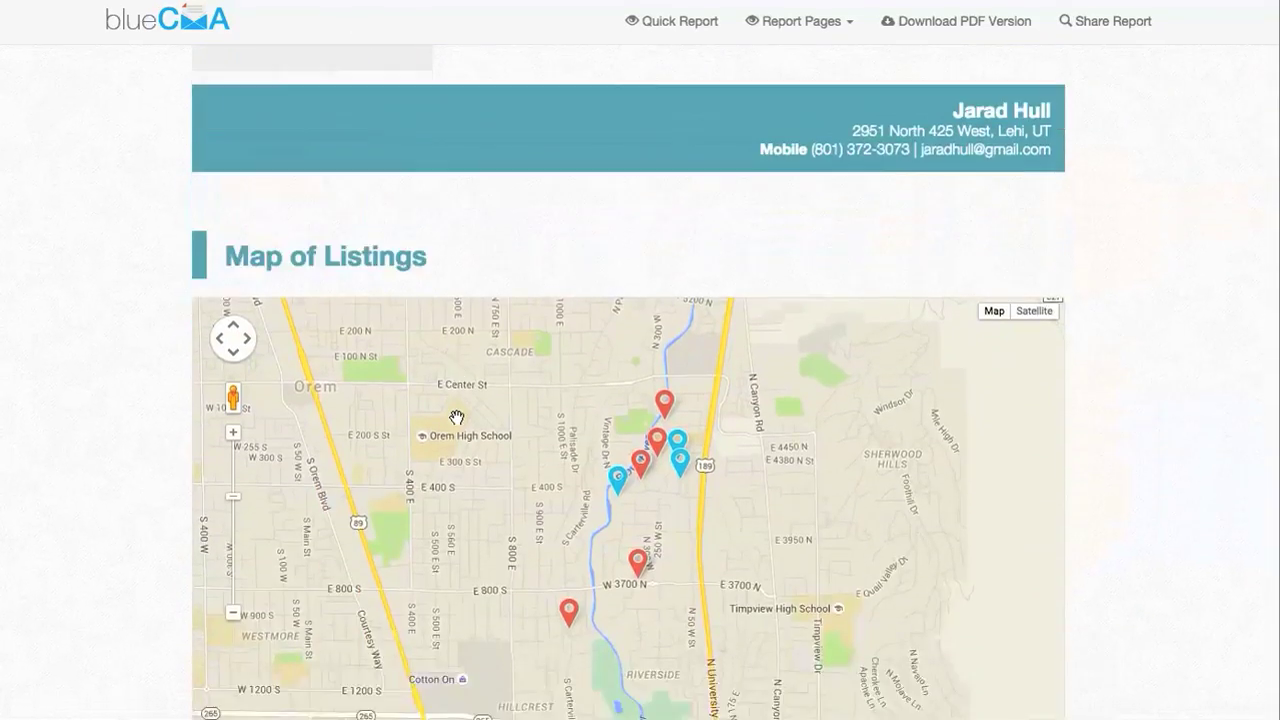
scroll(456, 418, "down", 4)
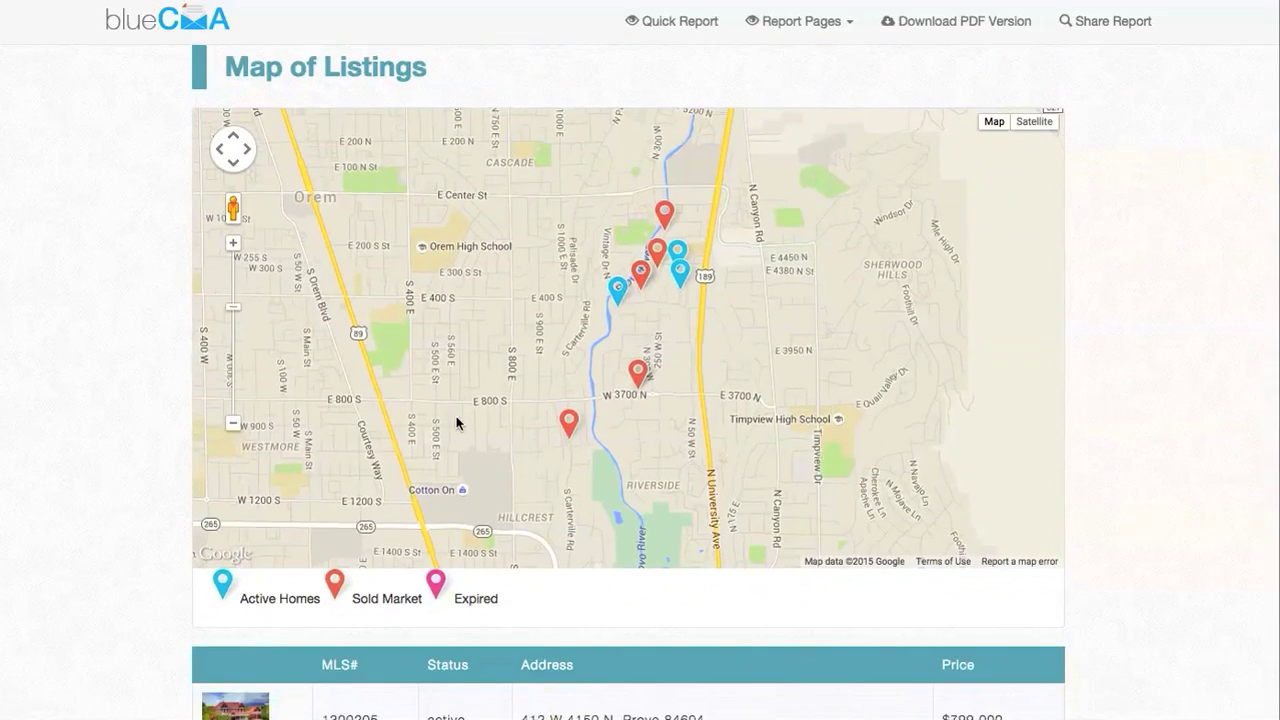
scroll(456, 423, "down", 15)
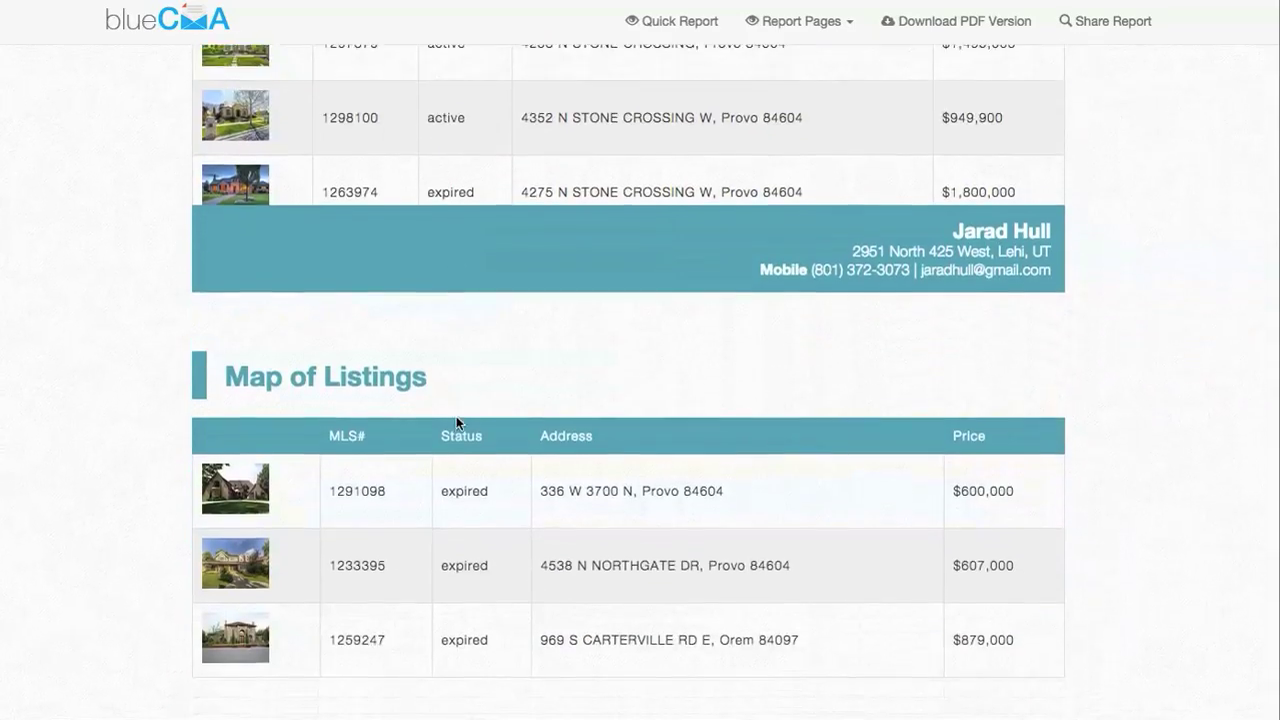
scroll(456, 423, "down", 8)
scroll(456, 423, "down", 5)
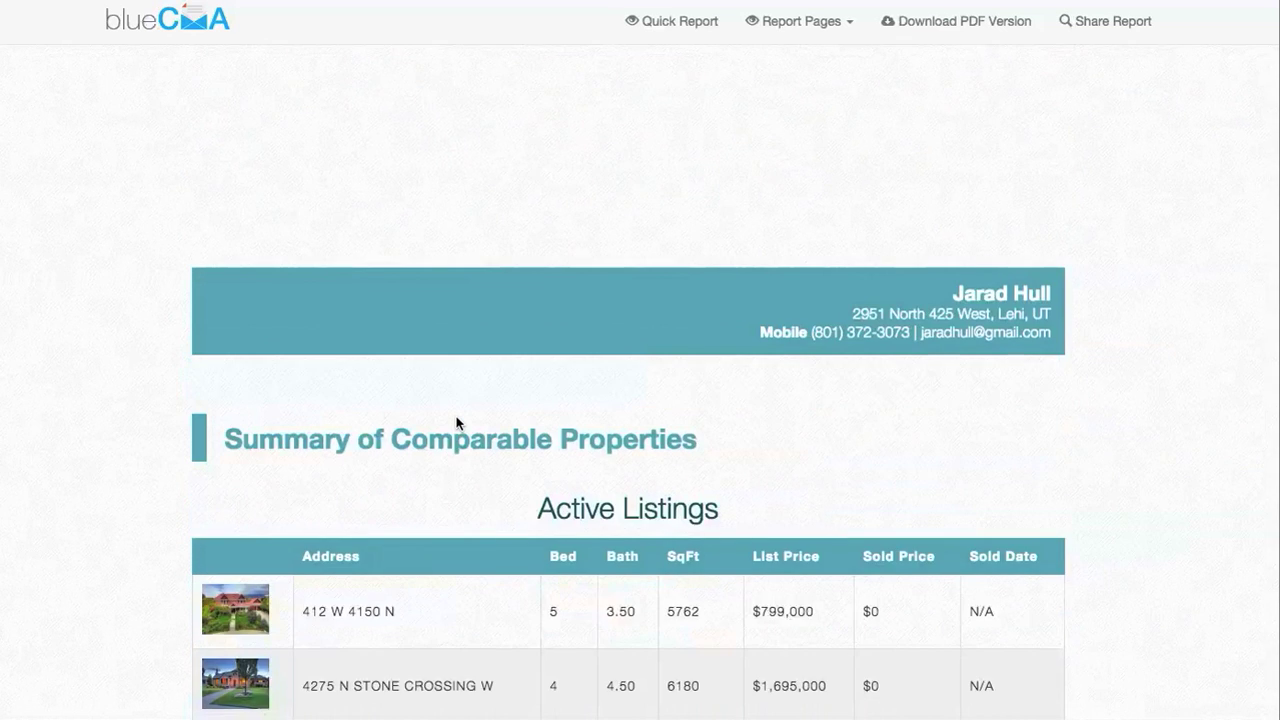
scroll(456, 423, "down", 1)
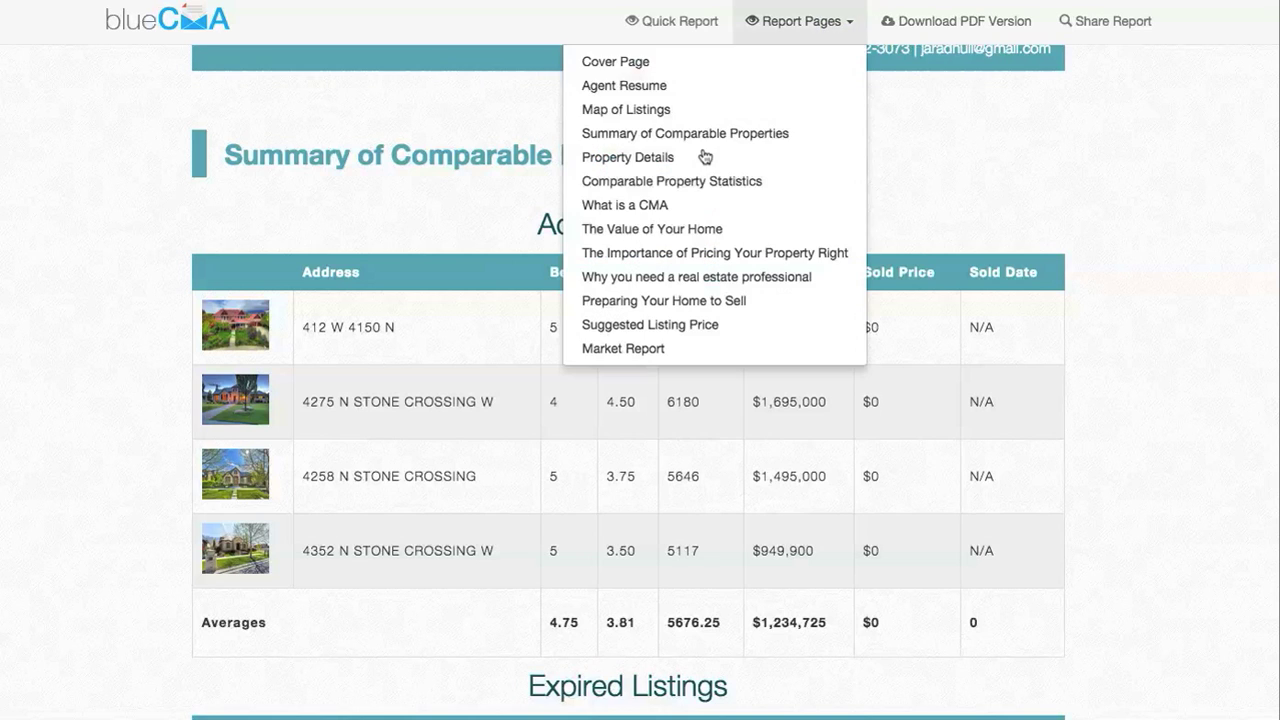
Jump to the Property Details section and scroll through it
left_click(704, 157)
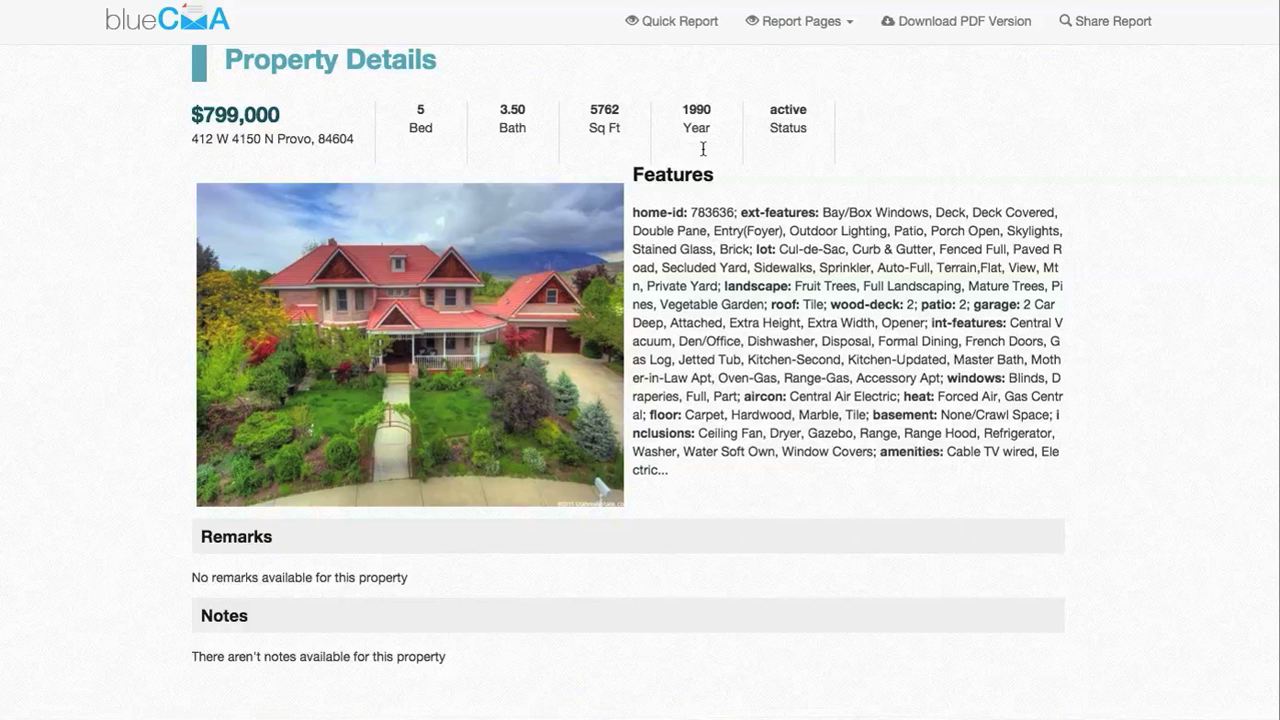
scroll(702, 153, "down", 10)
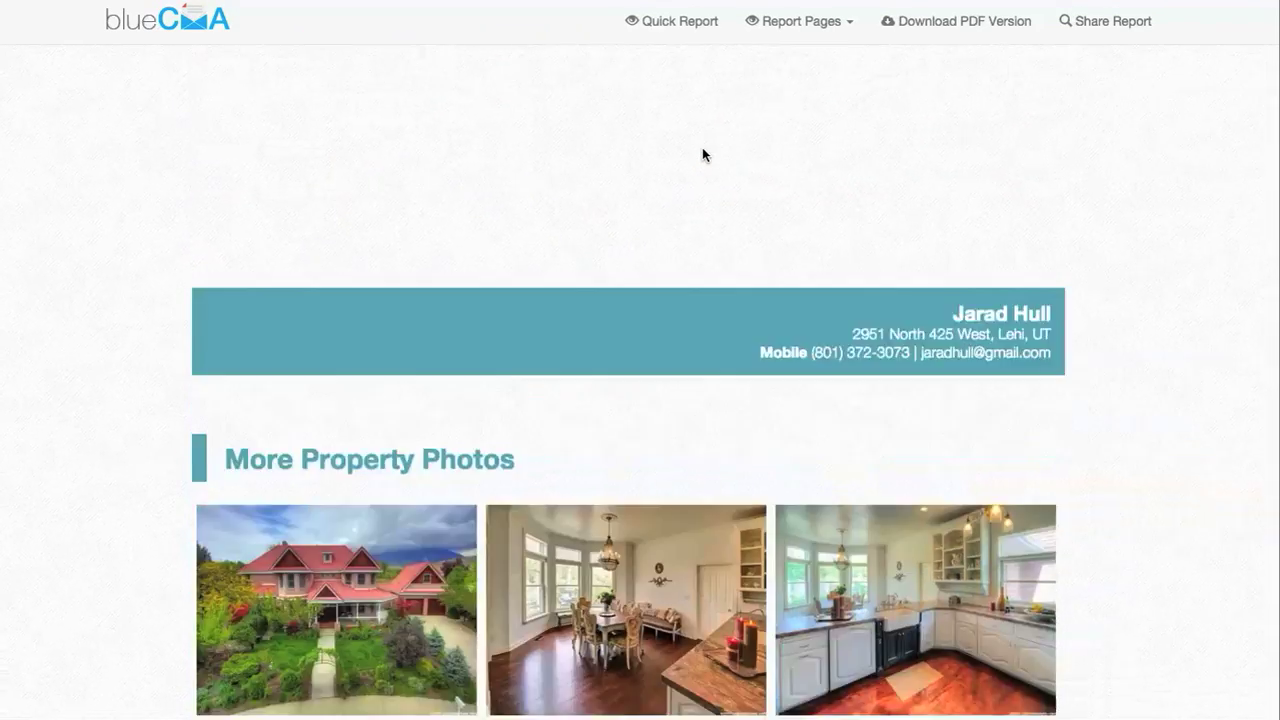
scroll(702, 147, "down", 7)
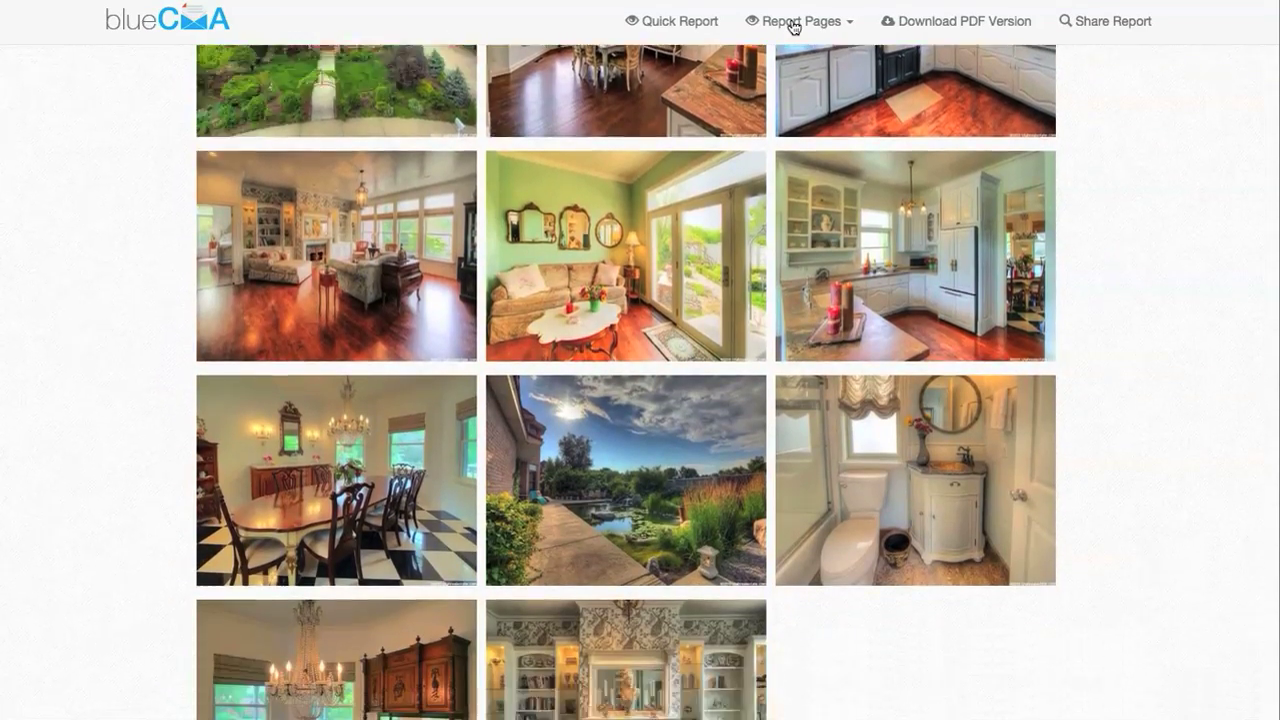
Go to the 'What is a CMA?' section via Report Pages and continue to 'The Value of Your Home'
left_click(793, 25)
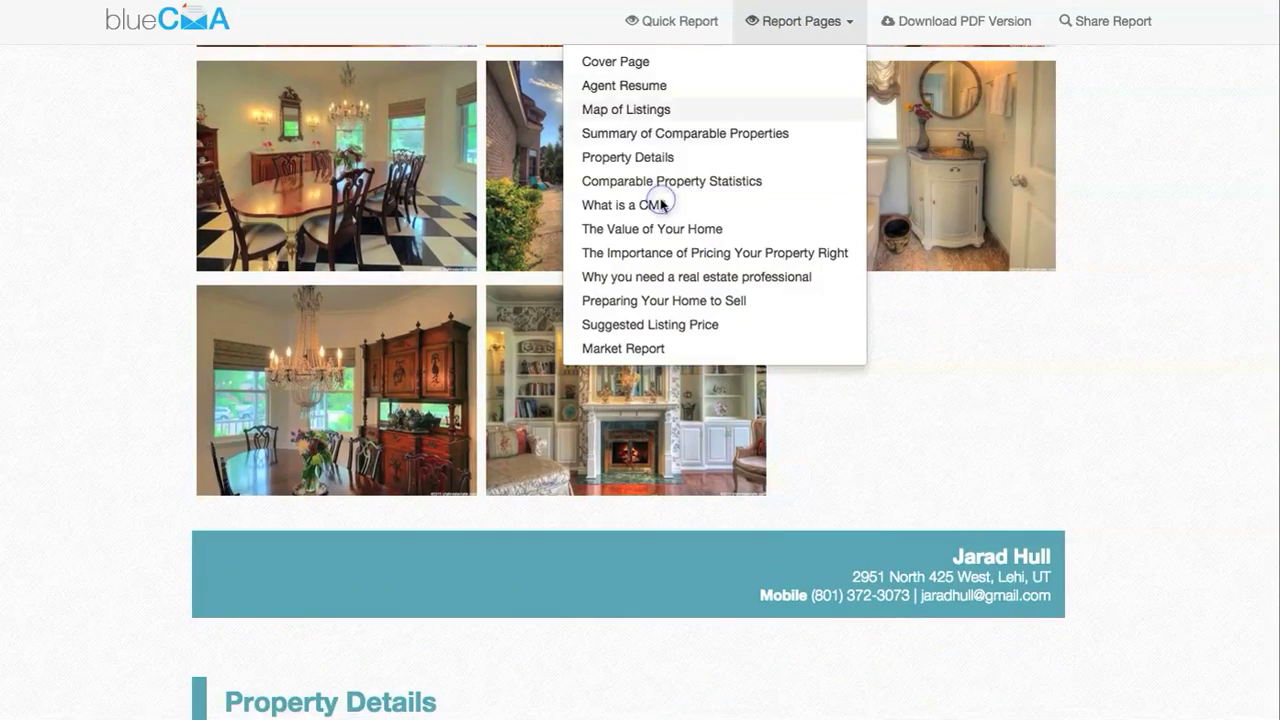
left_click(661, 202)
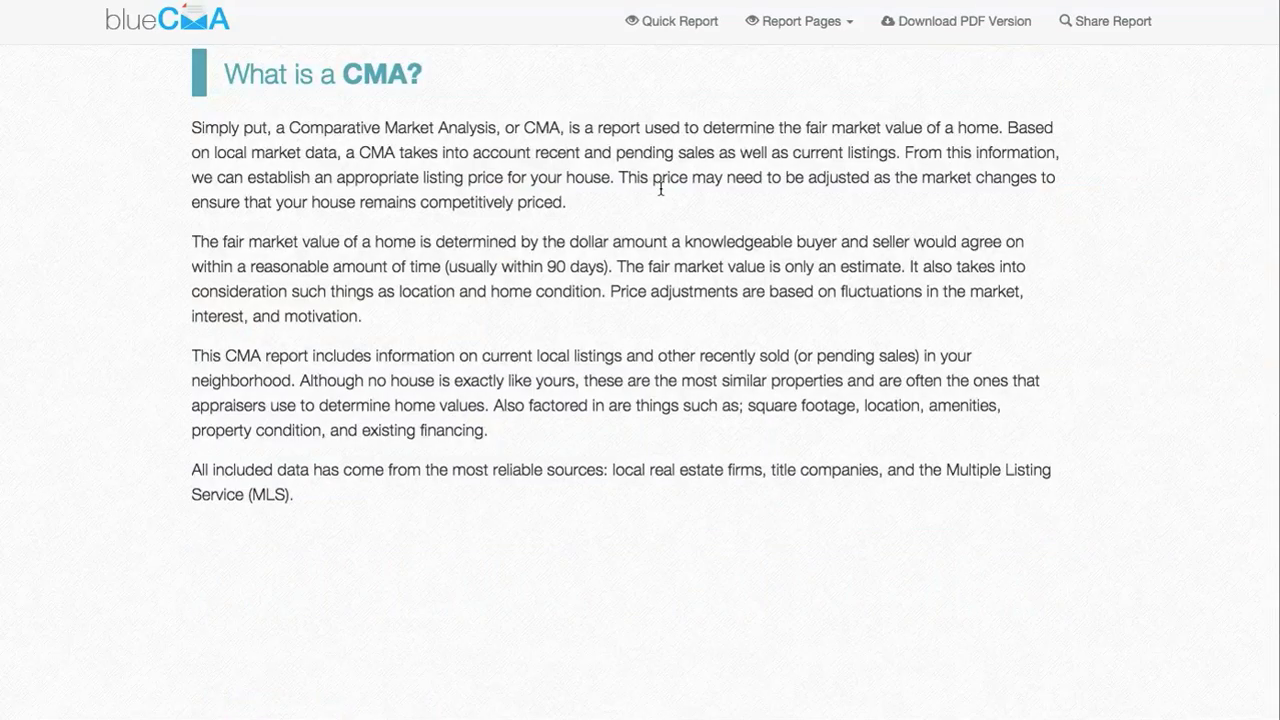
scroll(660, 194, "down", 7)
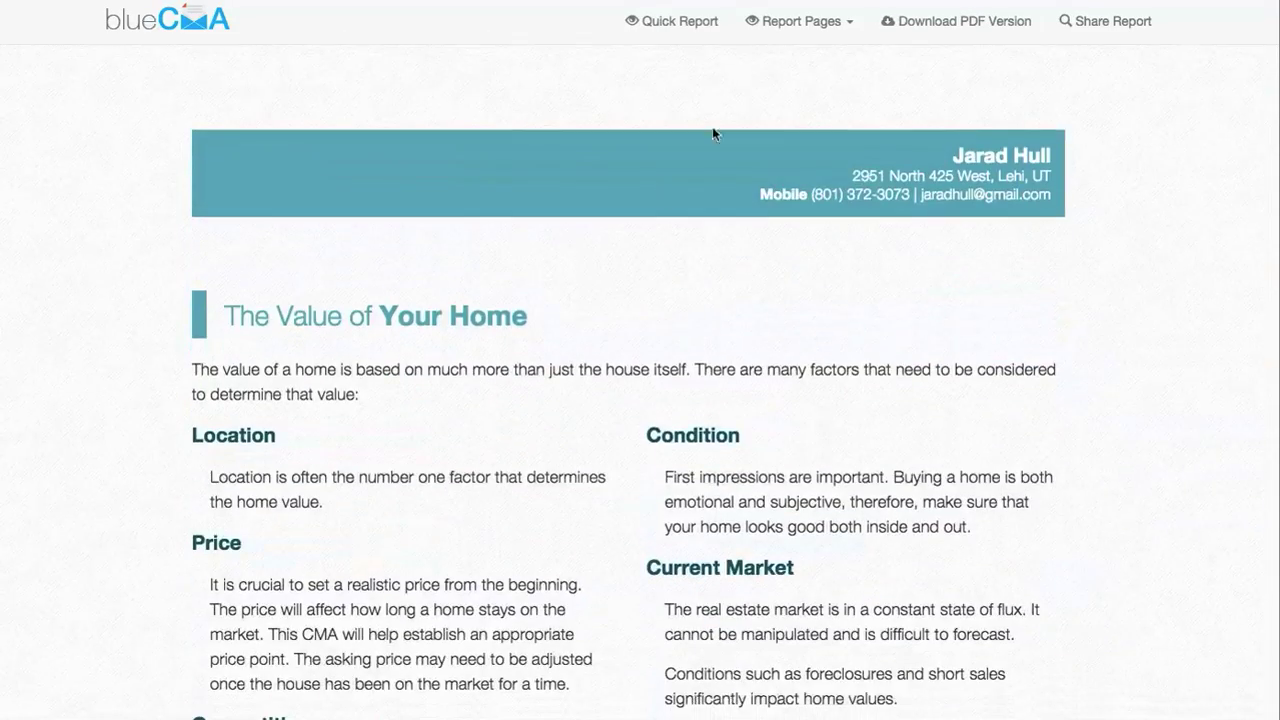
scroll(780, 90, "down", 3)
Jump to Suggested Listing Price and browse its charts and the Market Report, reaching 'Preparing Your Home to Sell'
left_click(805, 23)
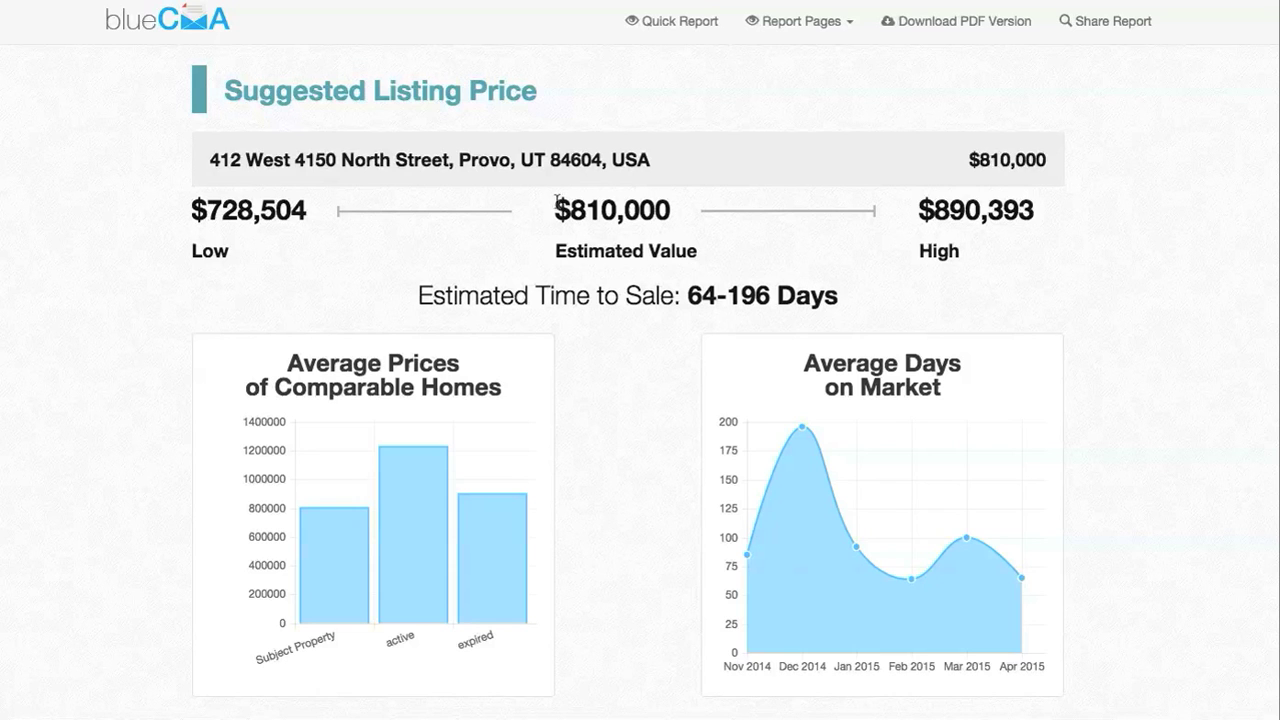
scroll(277, 337, "down", 2)
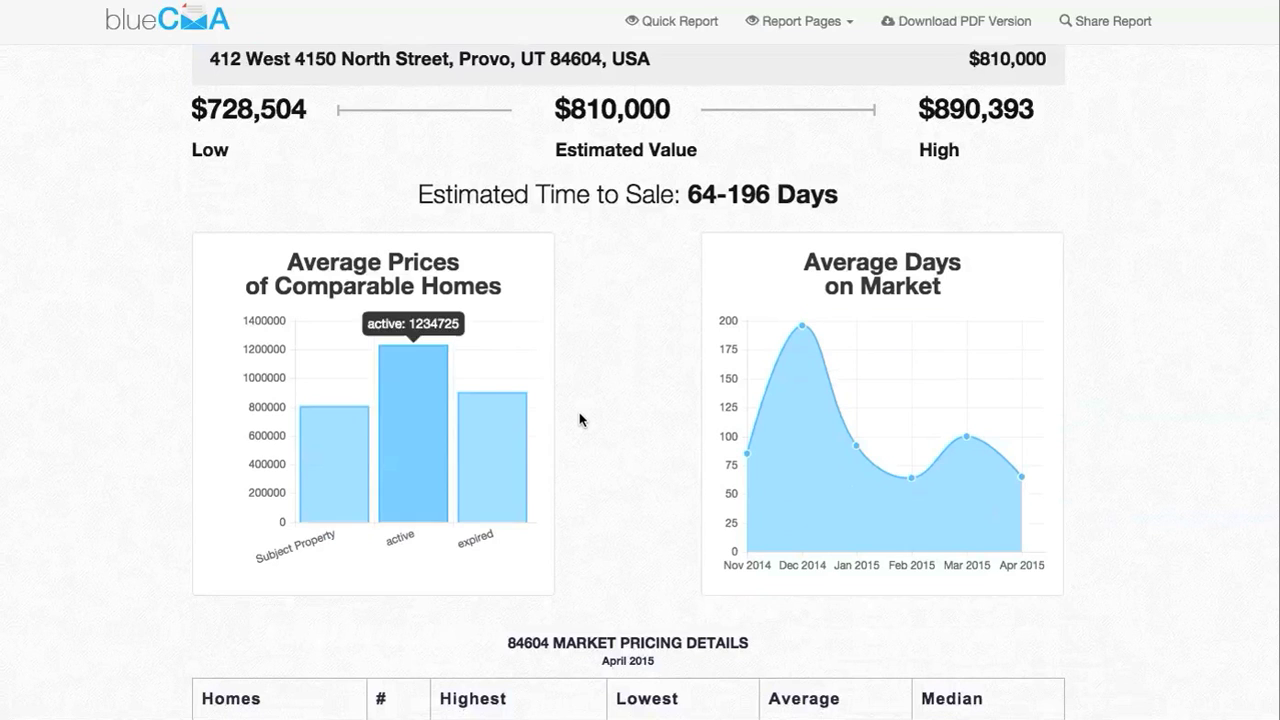
scroll(657, 336, "down", 2)
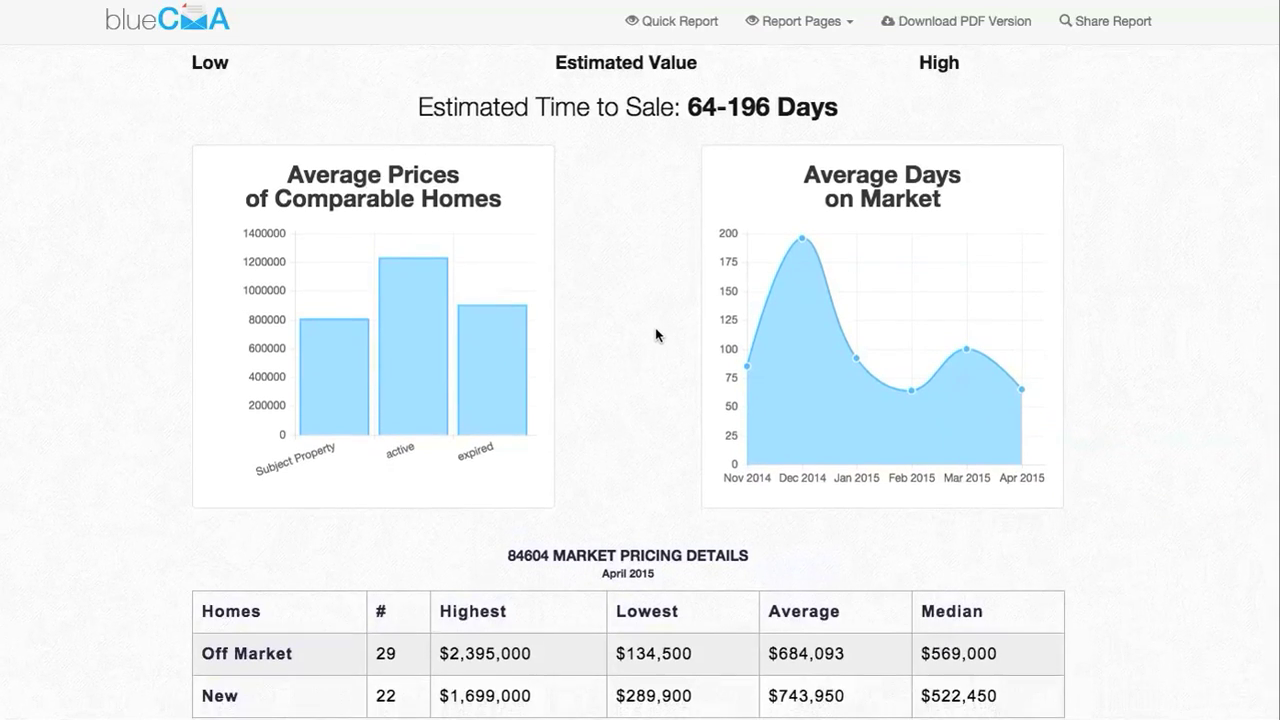
scroll(657, 336, "down", 10)
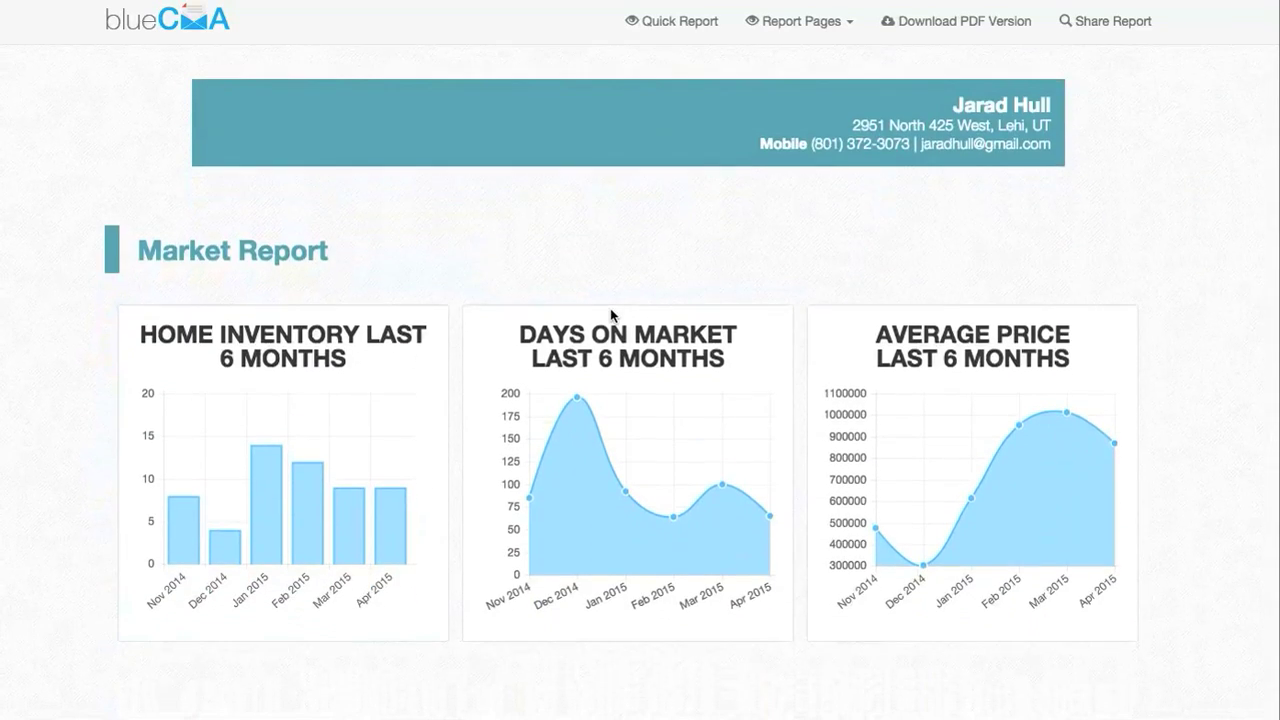
scroll(610, 308, "down", 3)
scroll(611, 251, "up", 3)
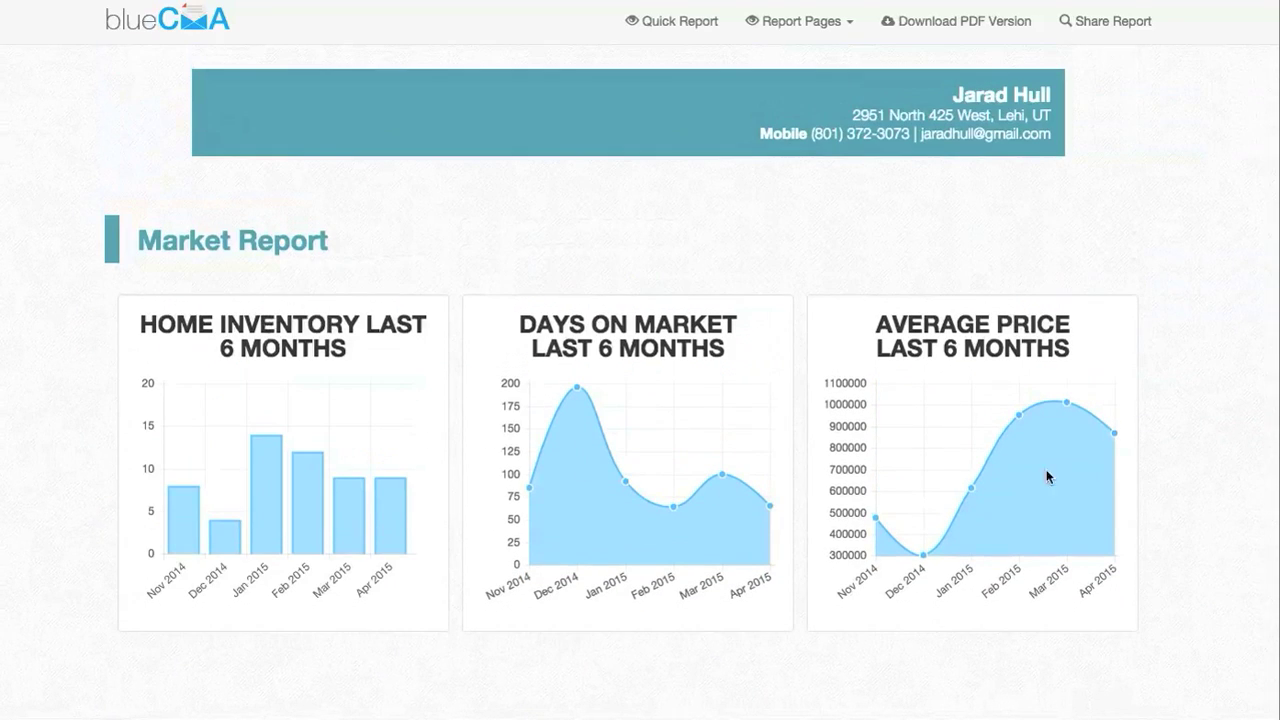
scroll(1024, 472, "down", 5)
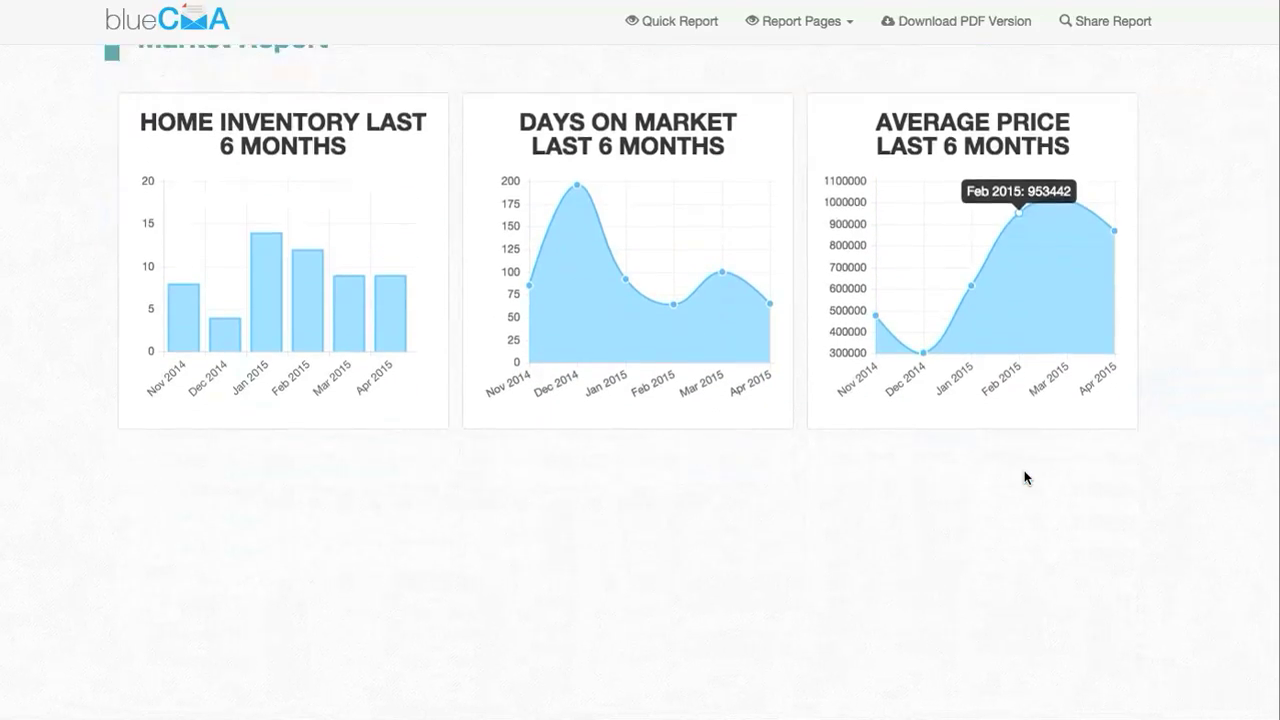
scroll(1025, 472, "up", 15)
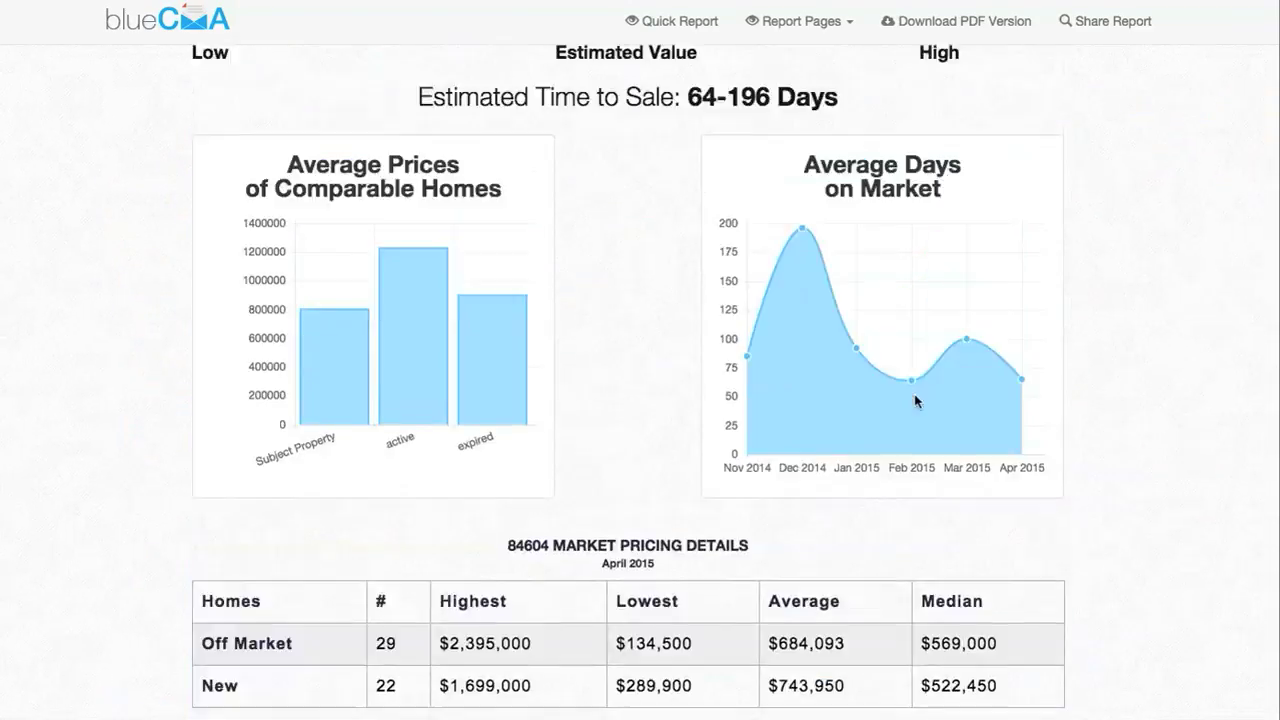
scroll(802, 68, "up", 10)
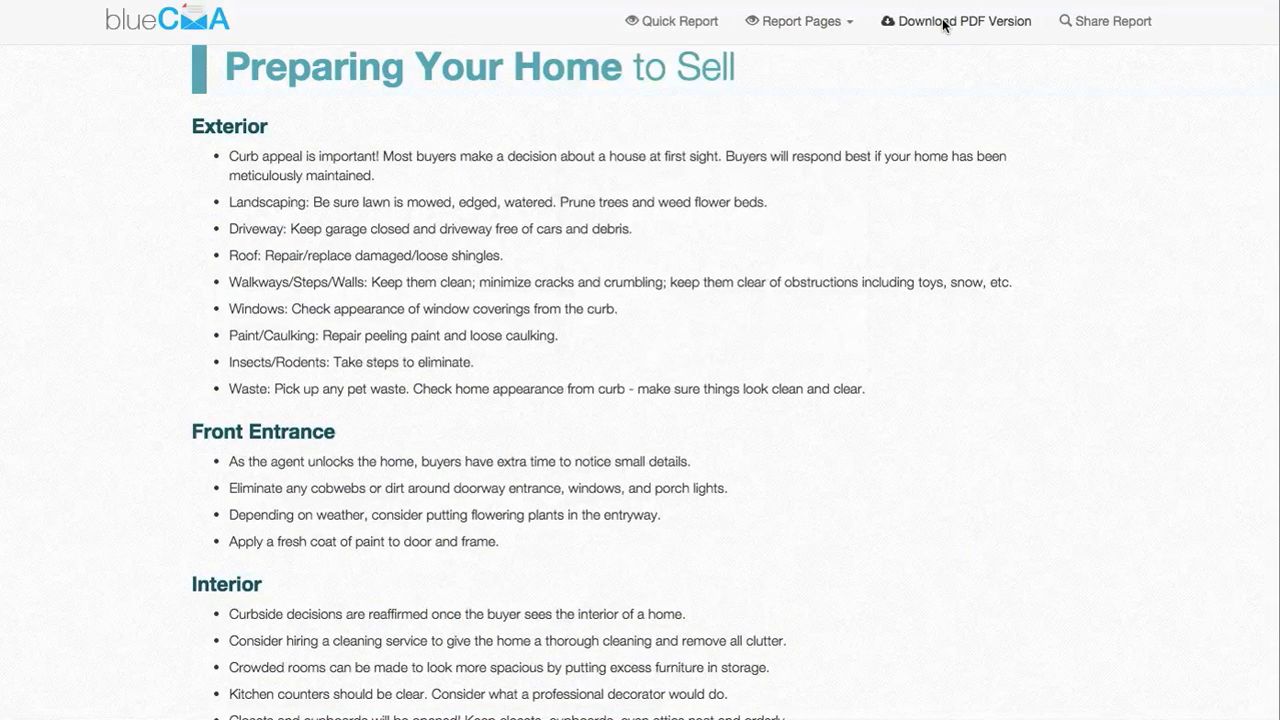
left_click(1104, 34)
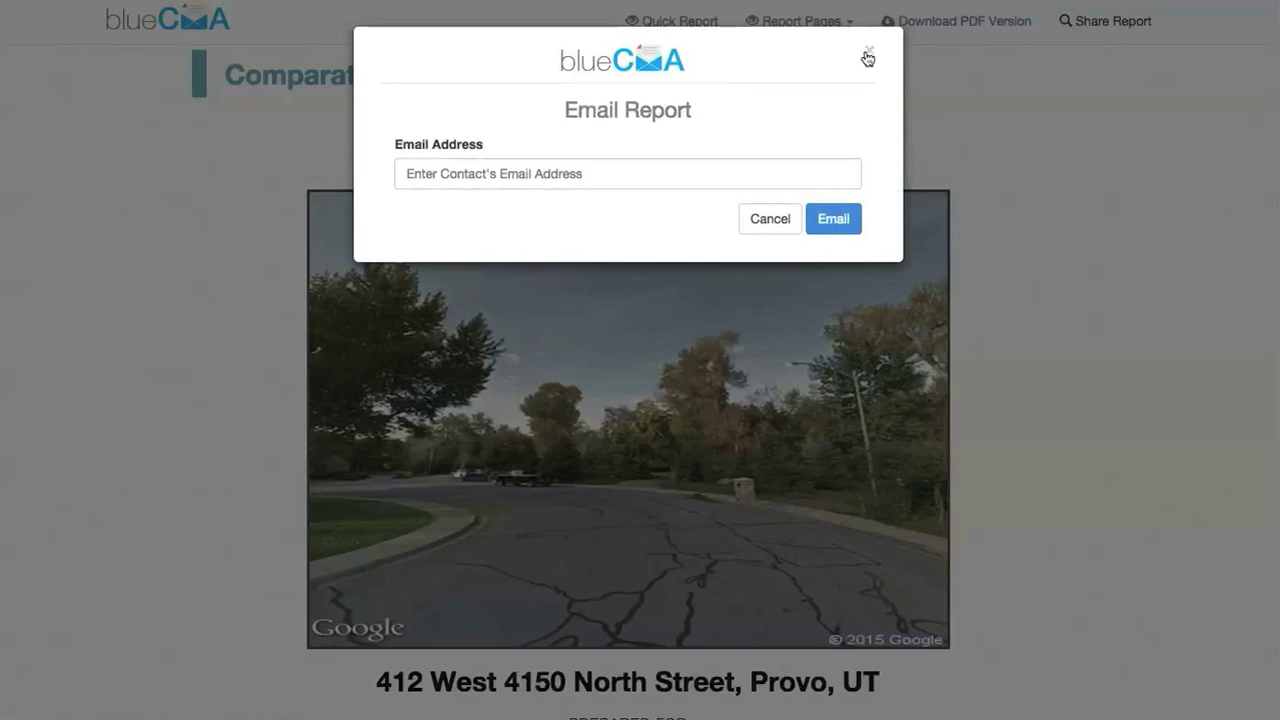
left_click(688, 26)
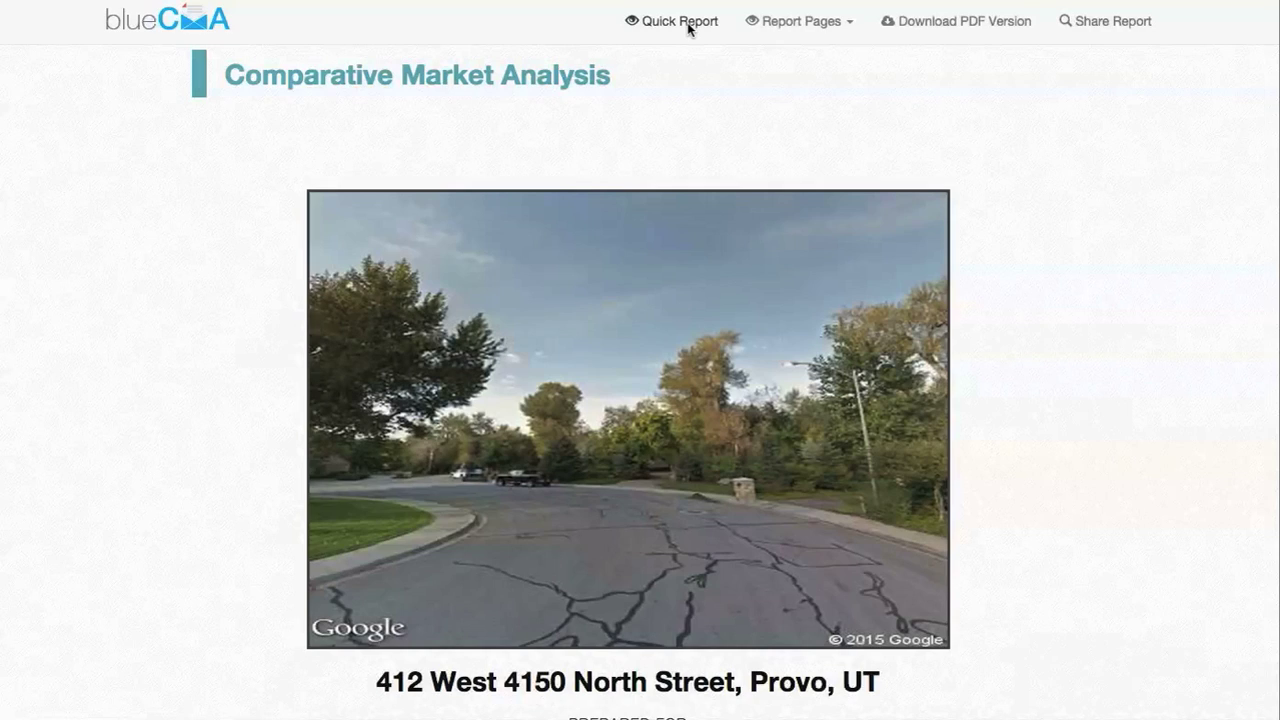